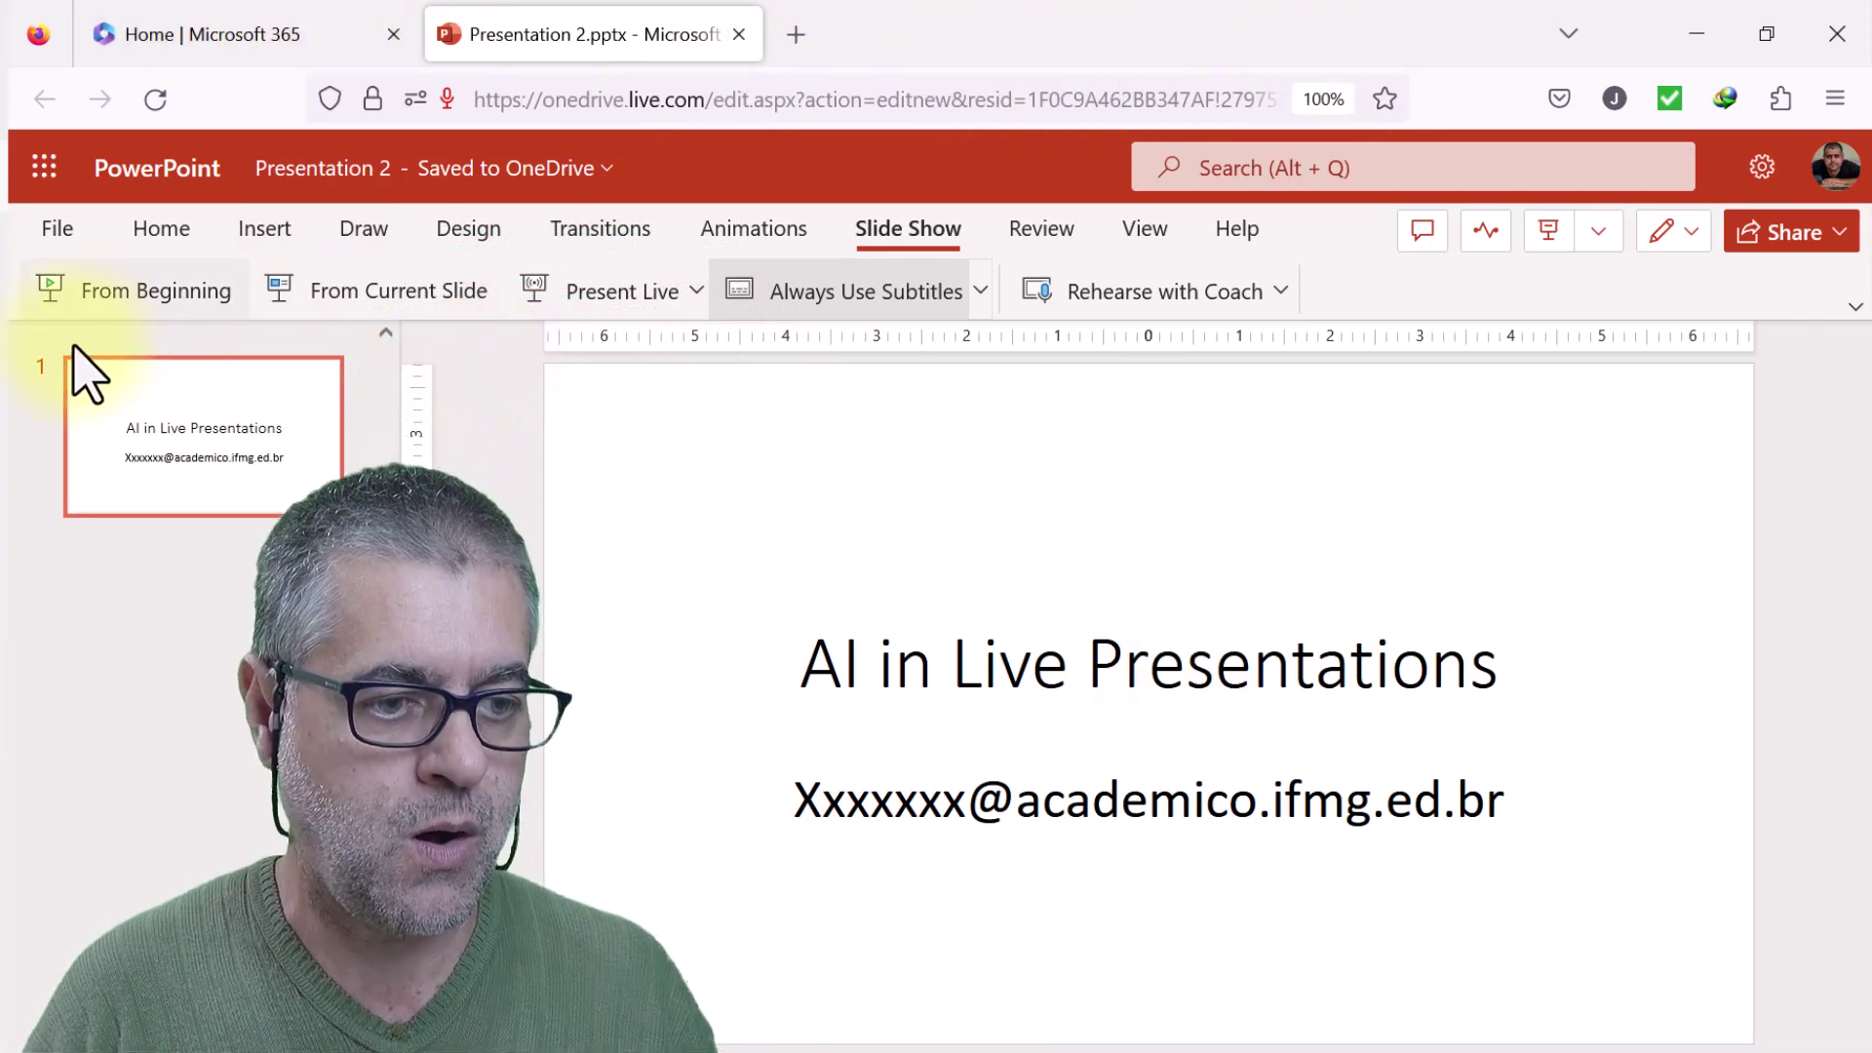
Step: In desktop PowerPoint, correct the e-mail line's domain word from 'academic' to 'academico'
key("alt+Tab")
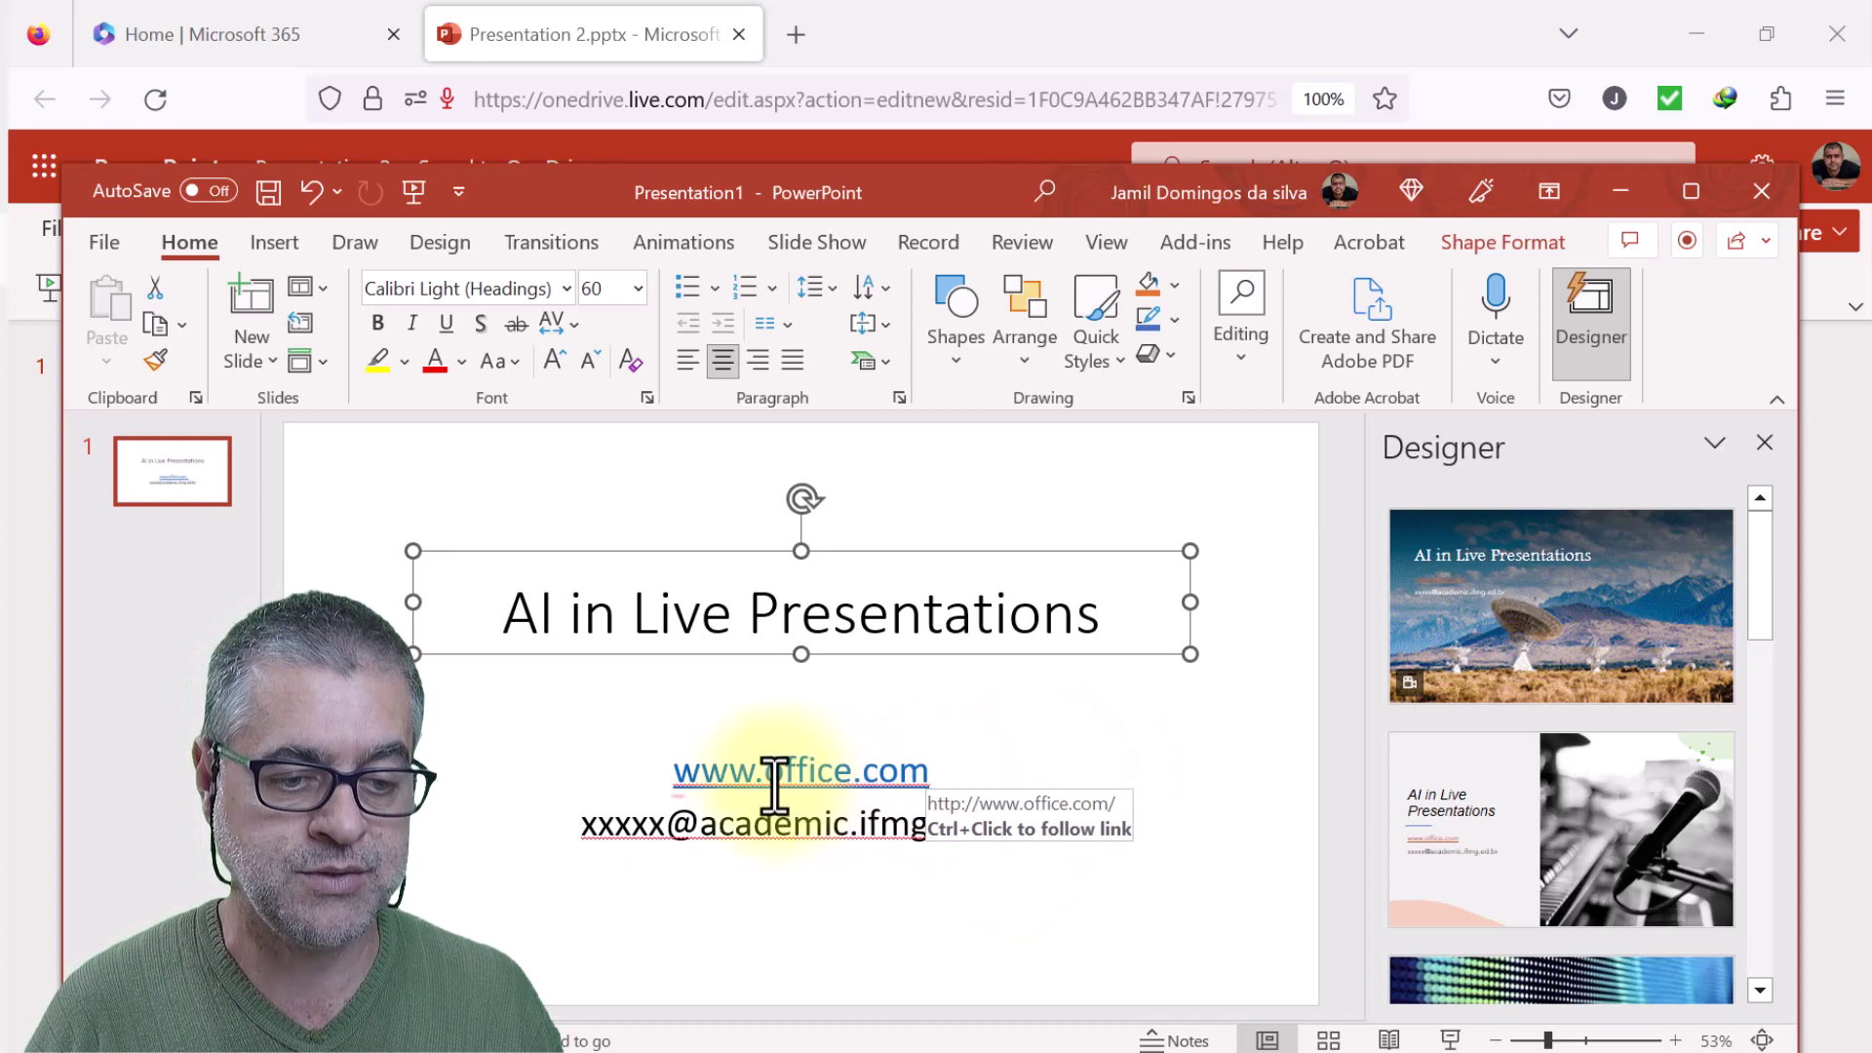
left_click_drag(586, 831, 665, 833)
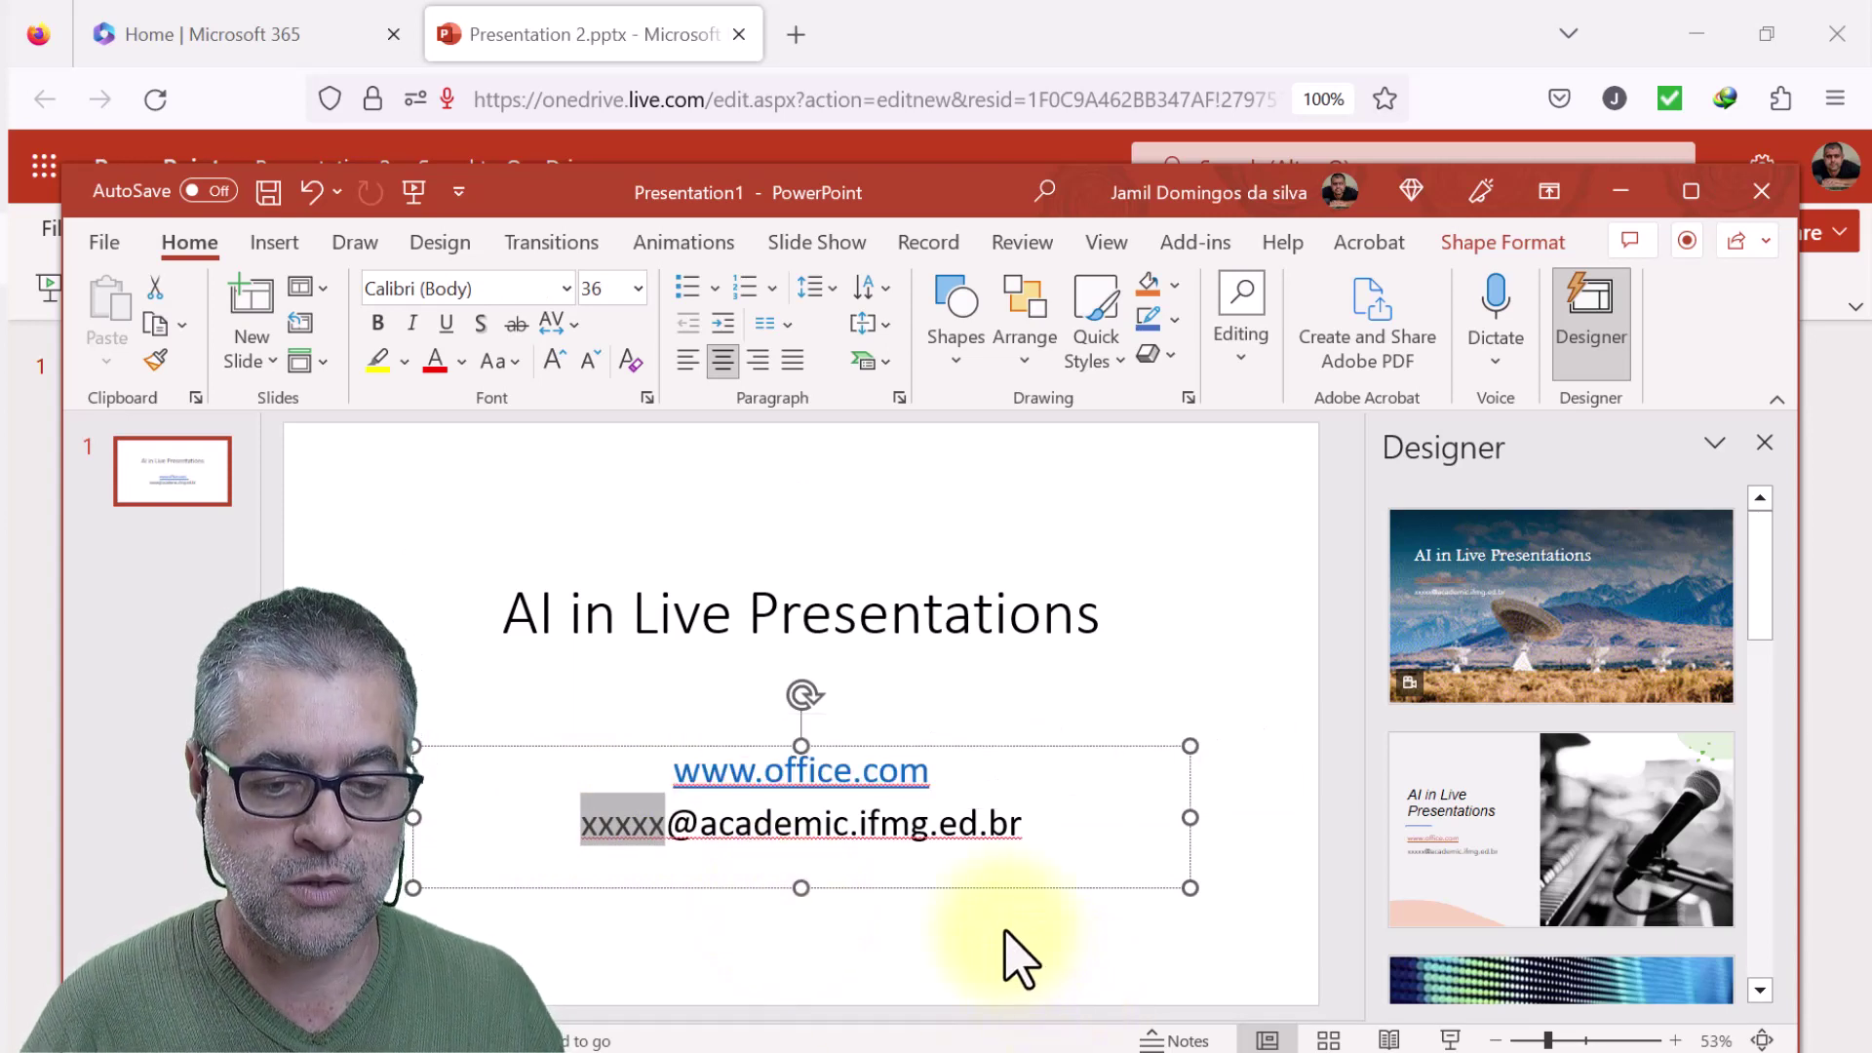
left_click(1014, 960)
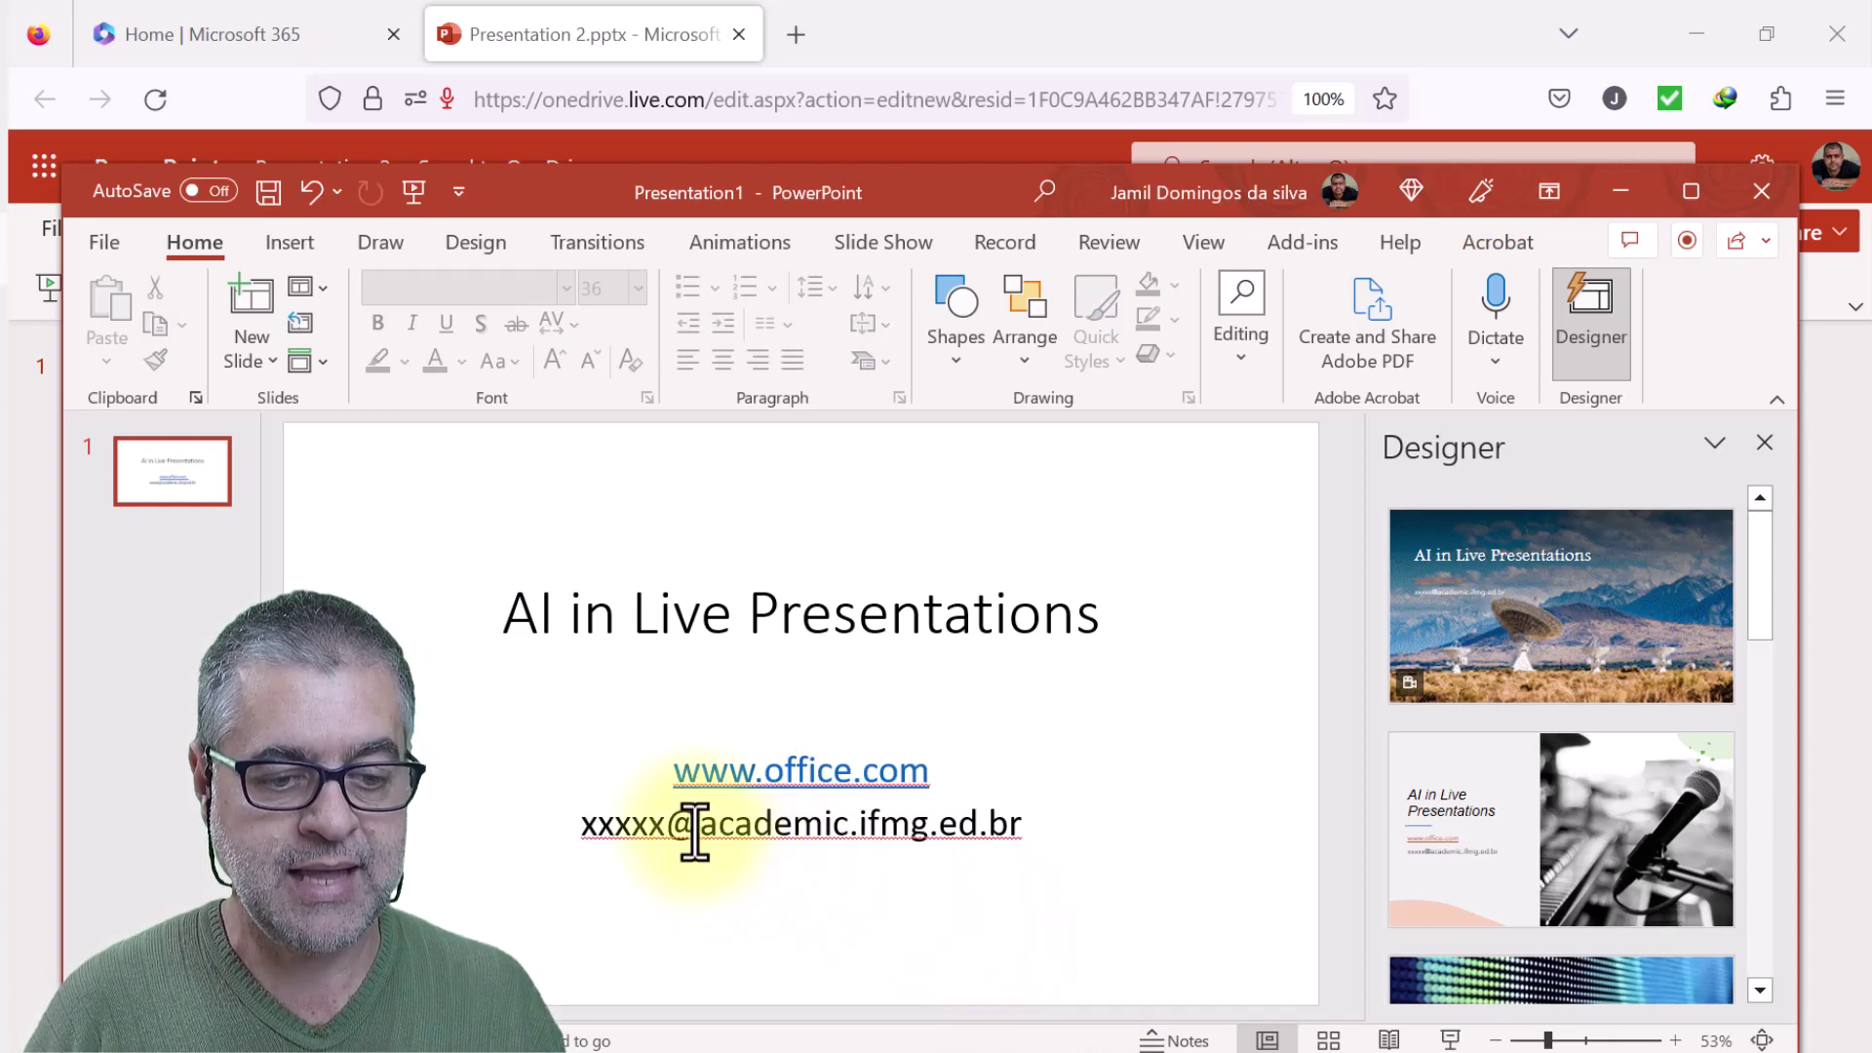
left_click(842, 827)
type("o")
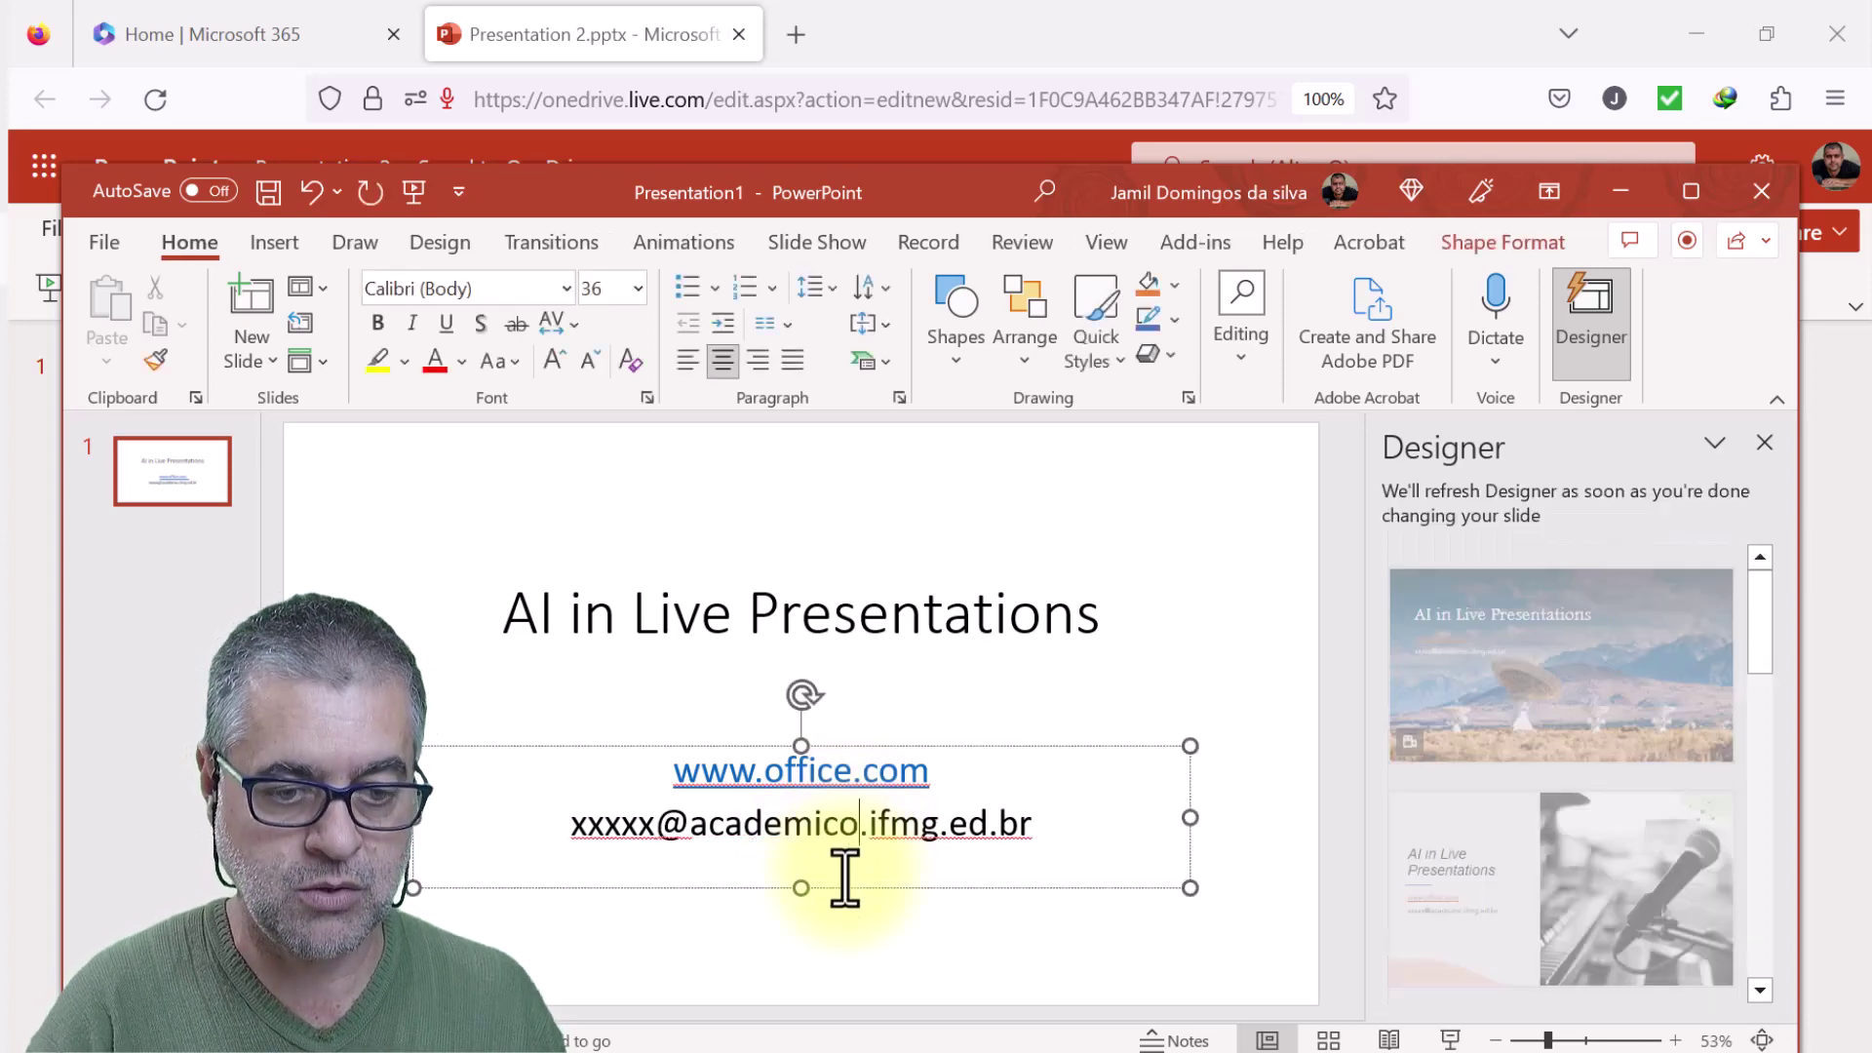
left_click(583, 29)
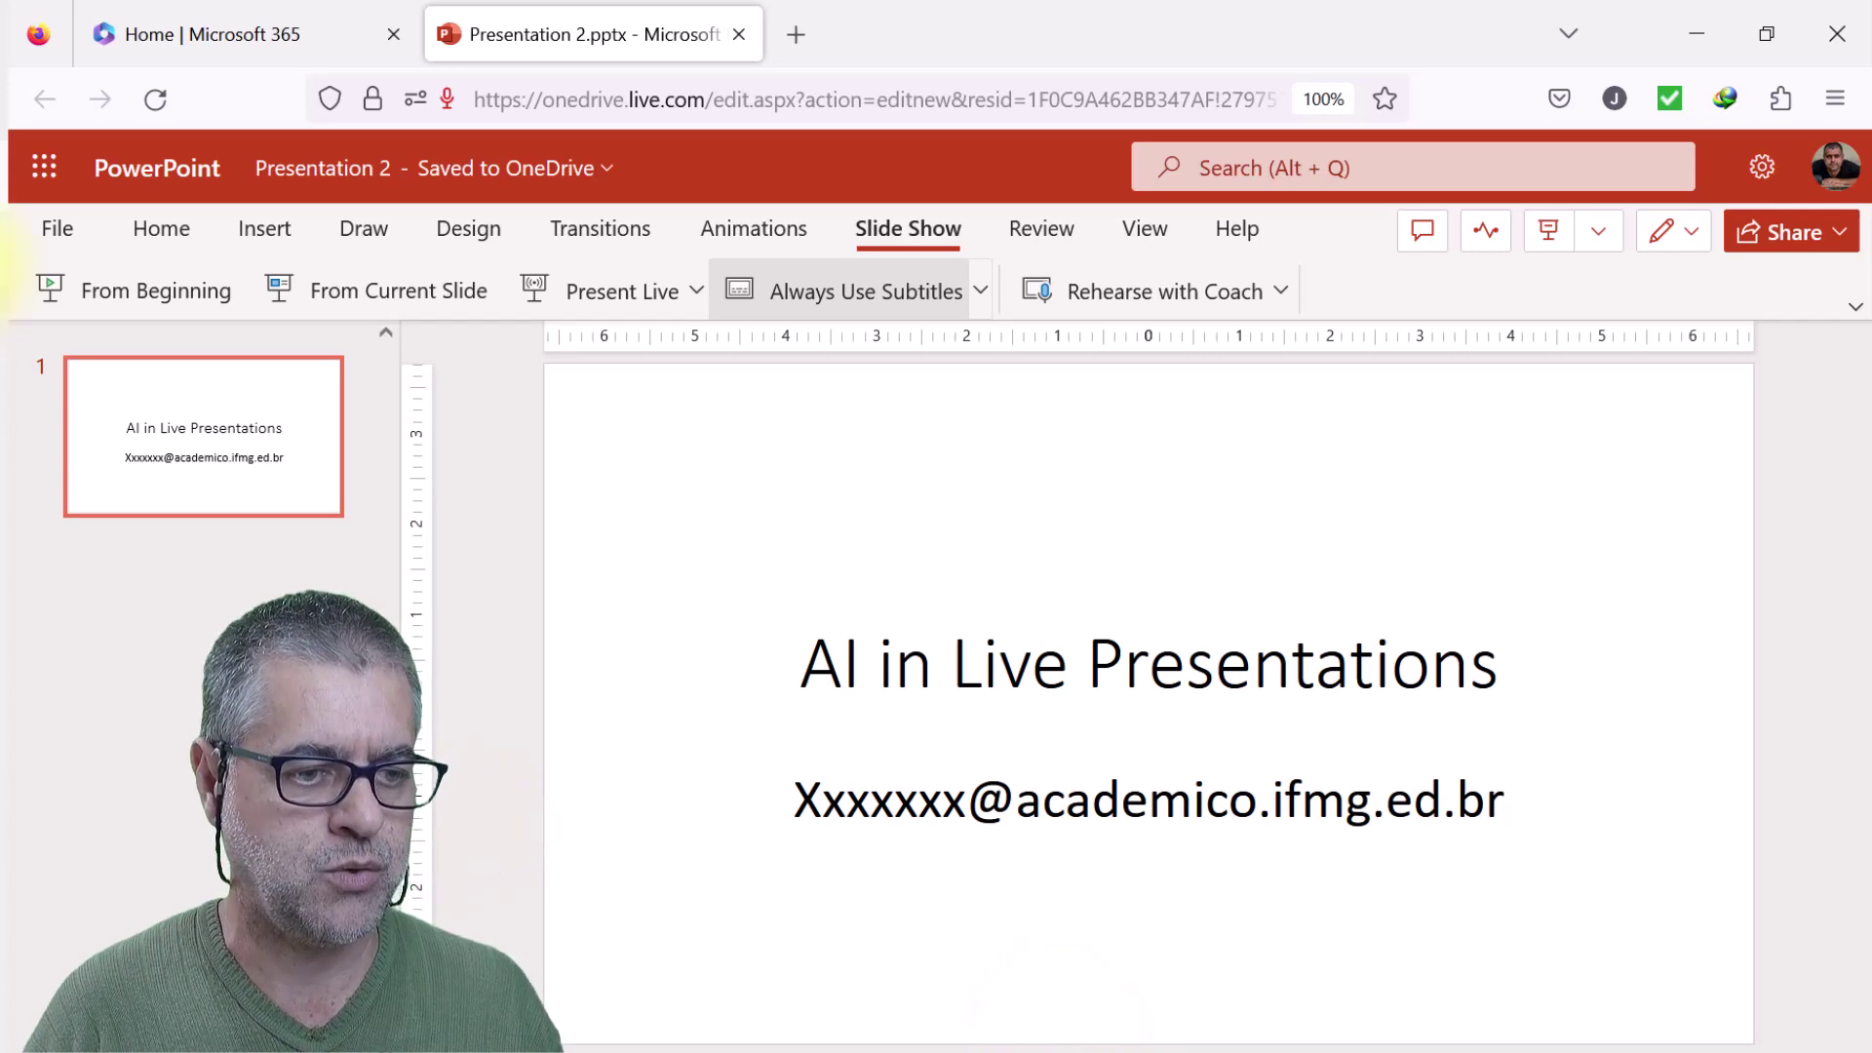
Step: Bring the desktop PowerPoint window, Presentation1, to the front
key("alt+Tab")
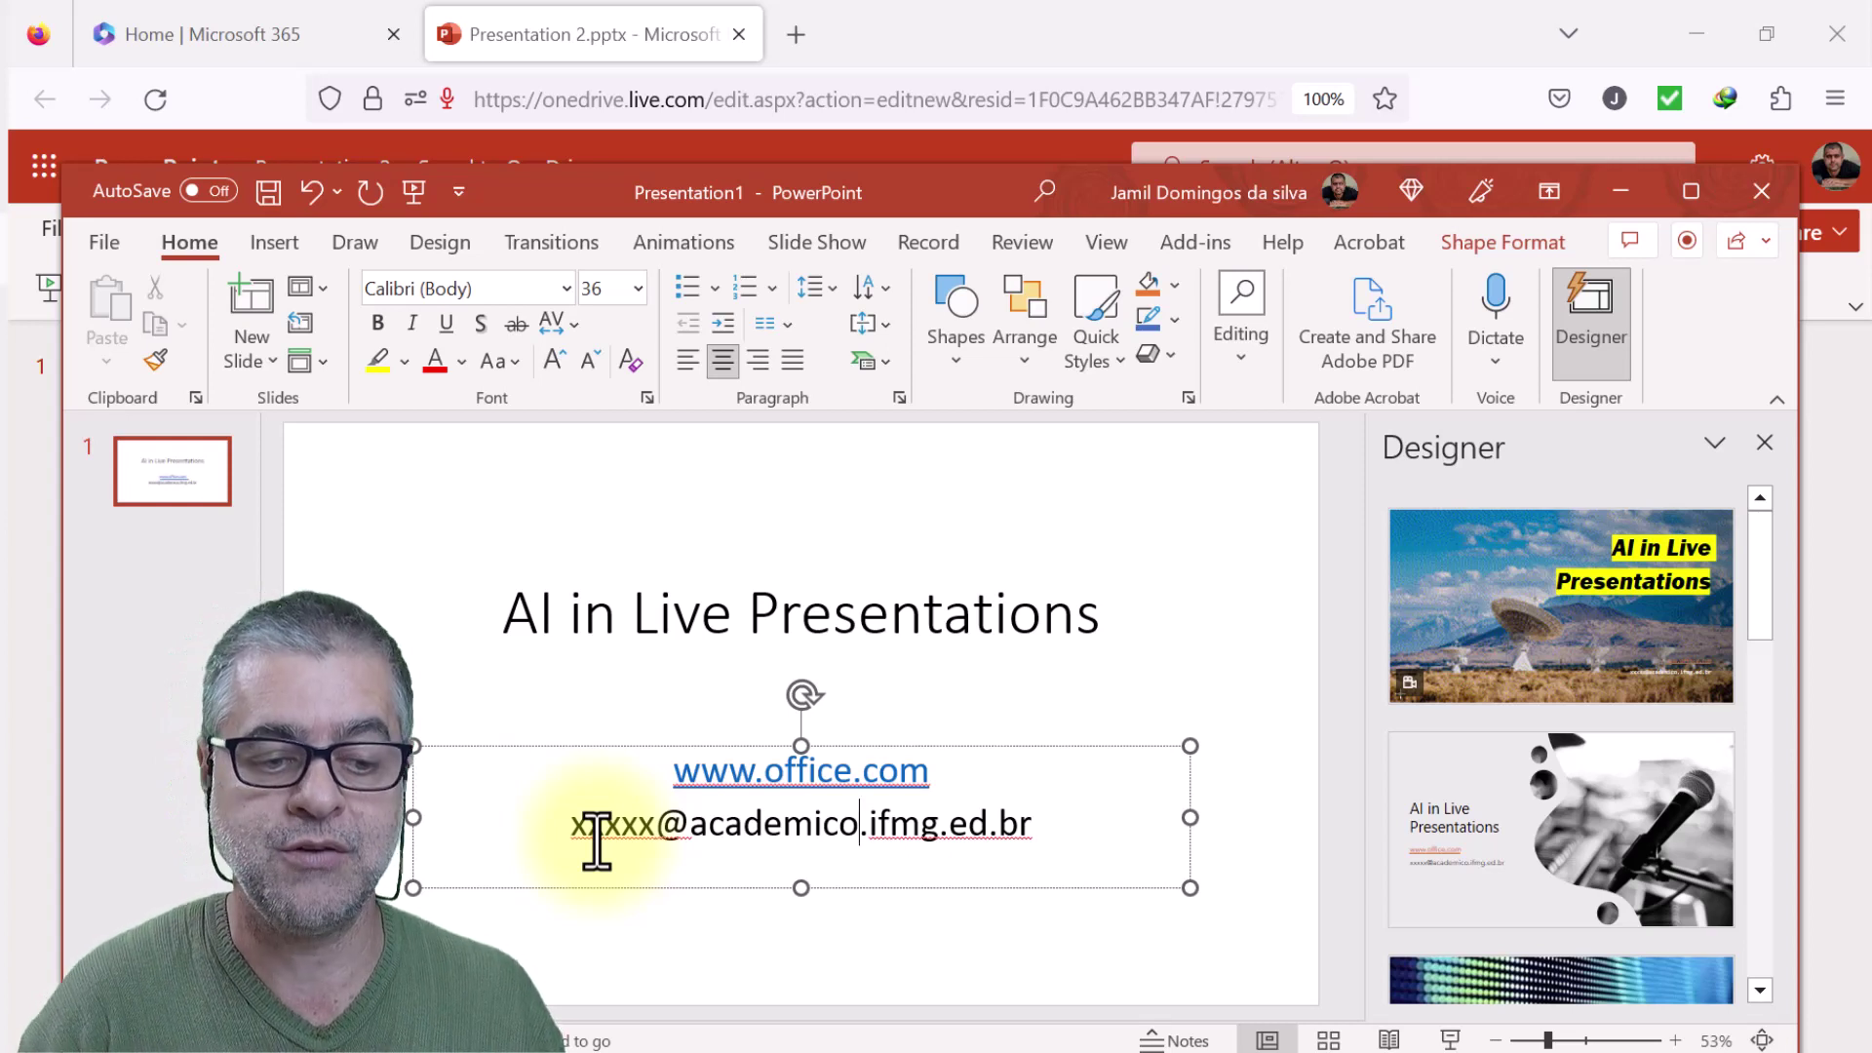
left_click_drag(581, 828, 622, 831)
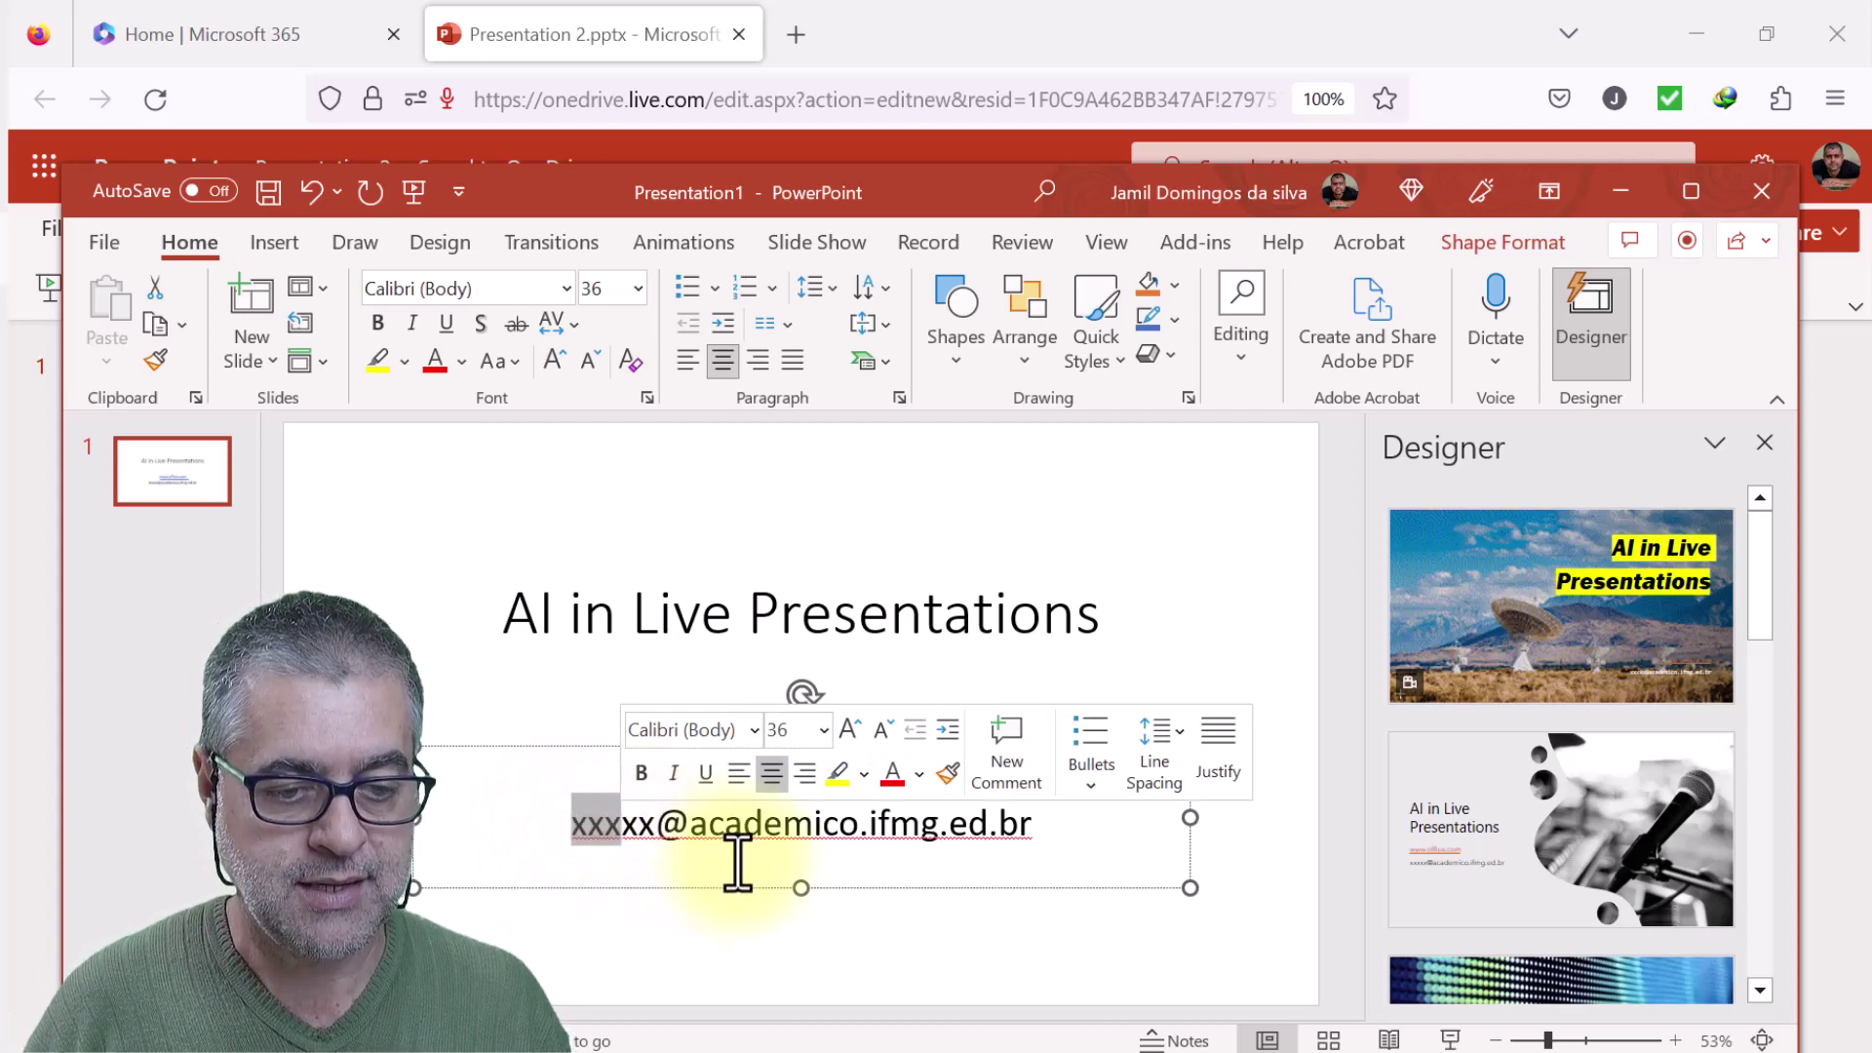
left_click(934, 927)
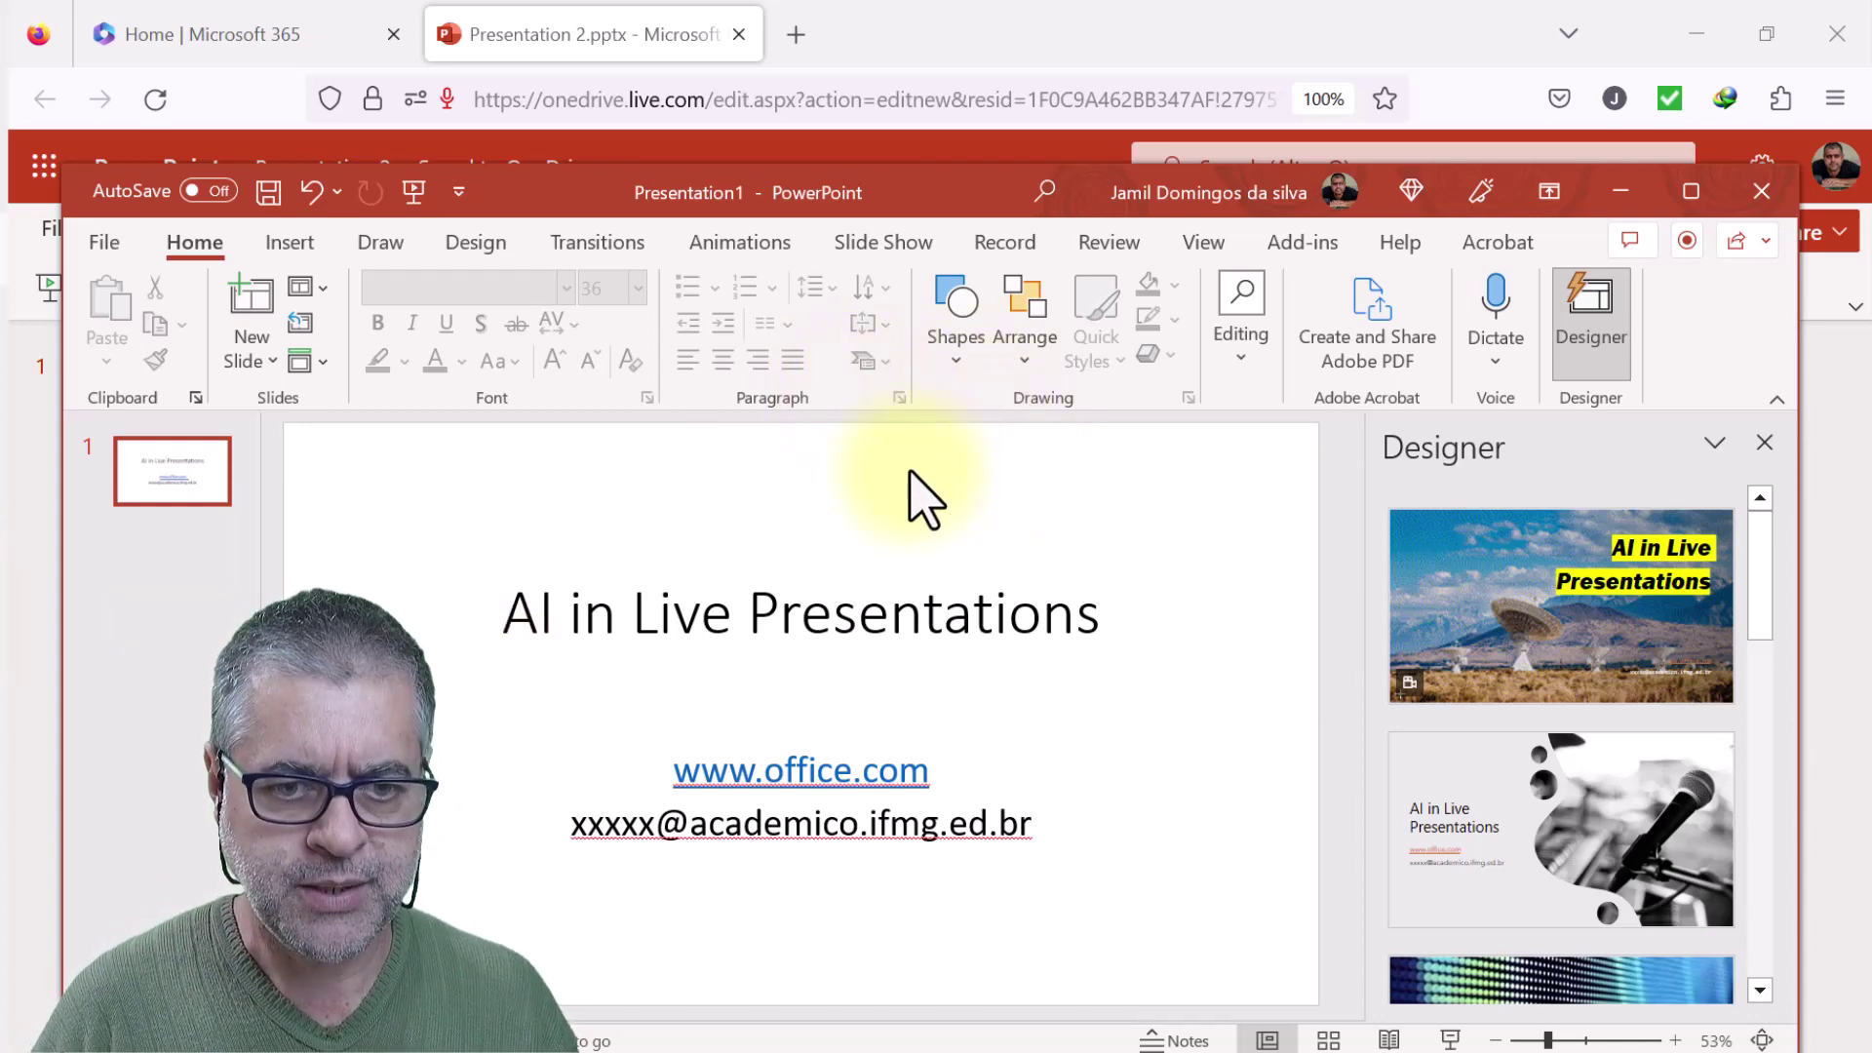
Step: Turn on Always Use Subtitles and keep English (United States) as the spoken language
left_click(886, 246)
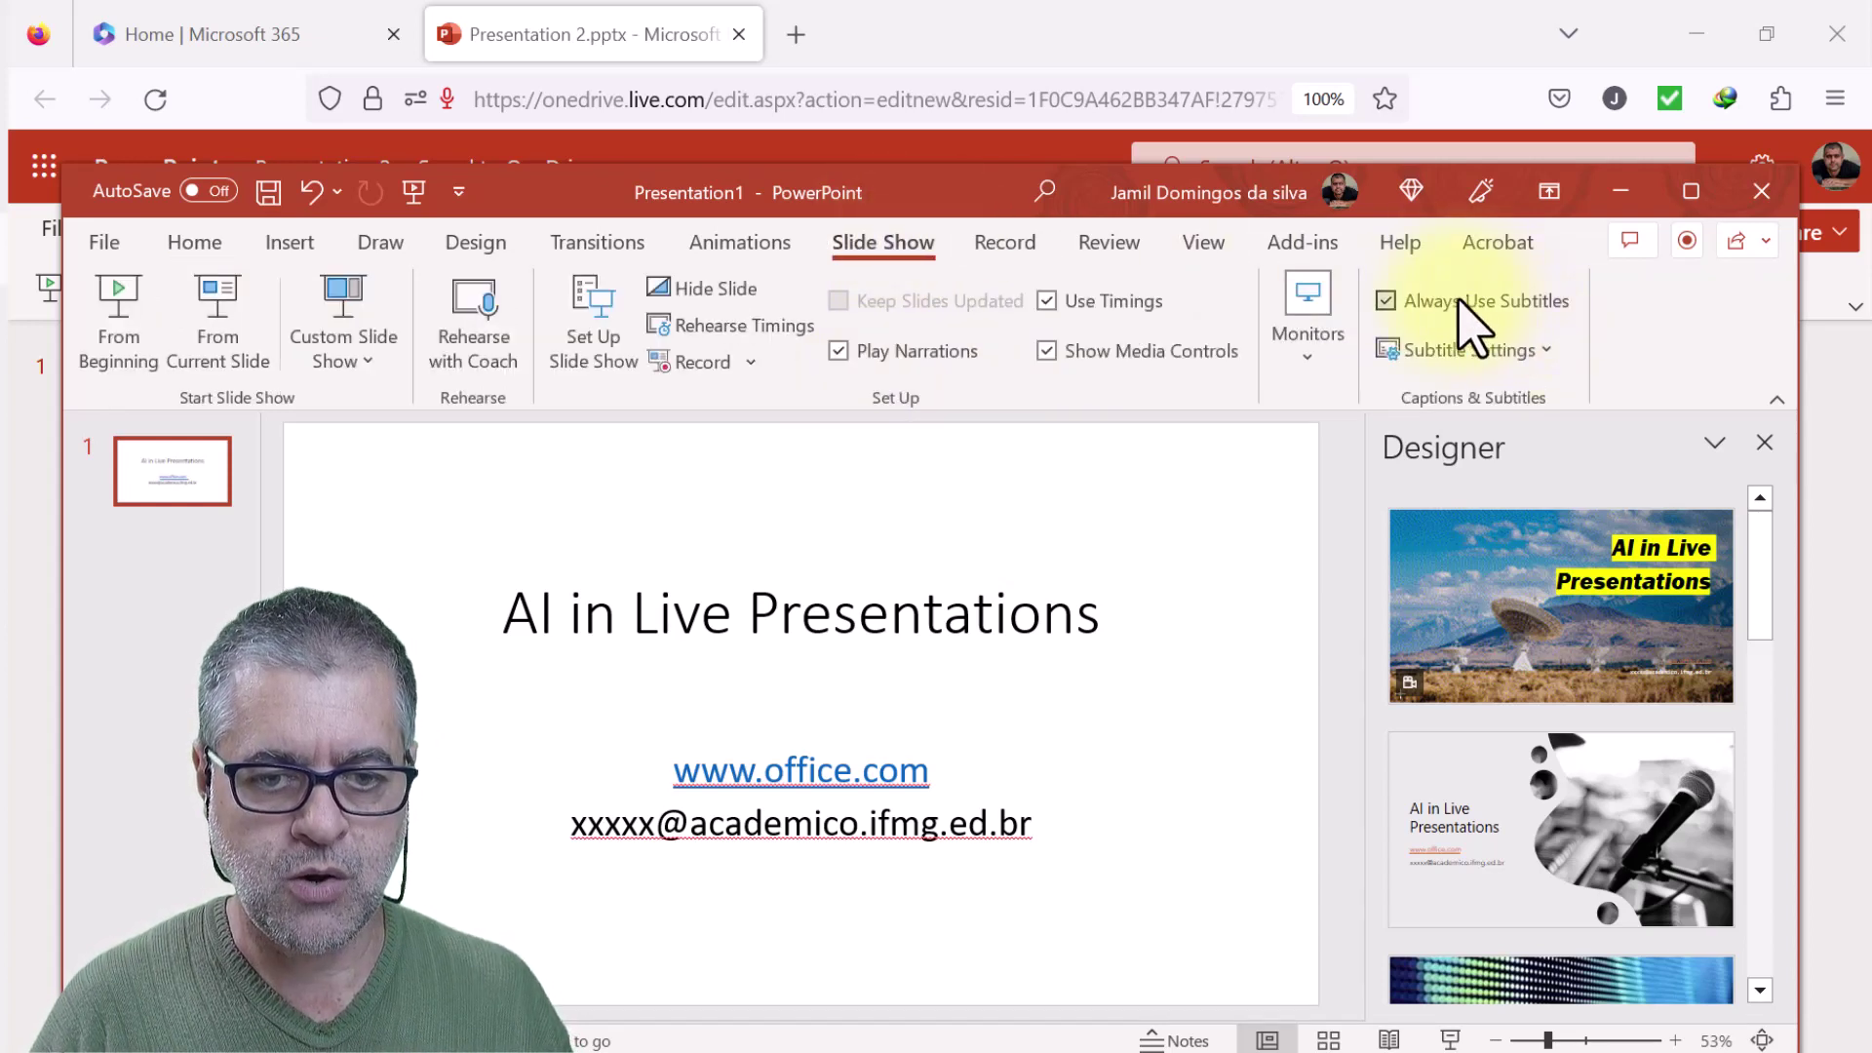
left_click(1385, 303)
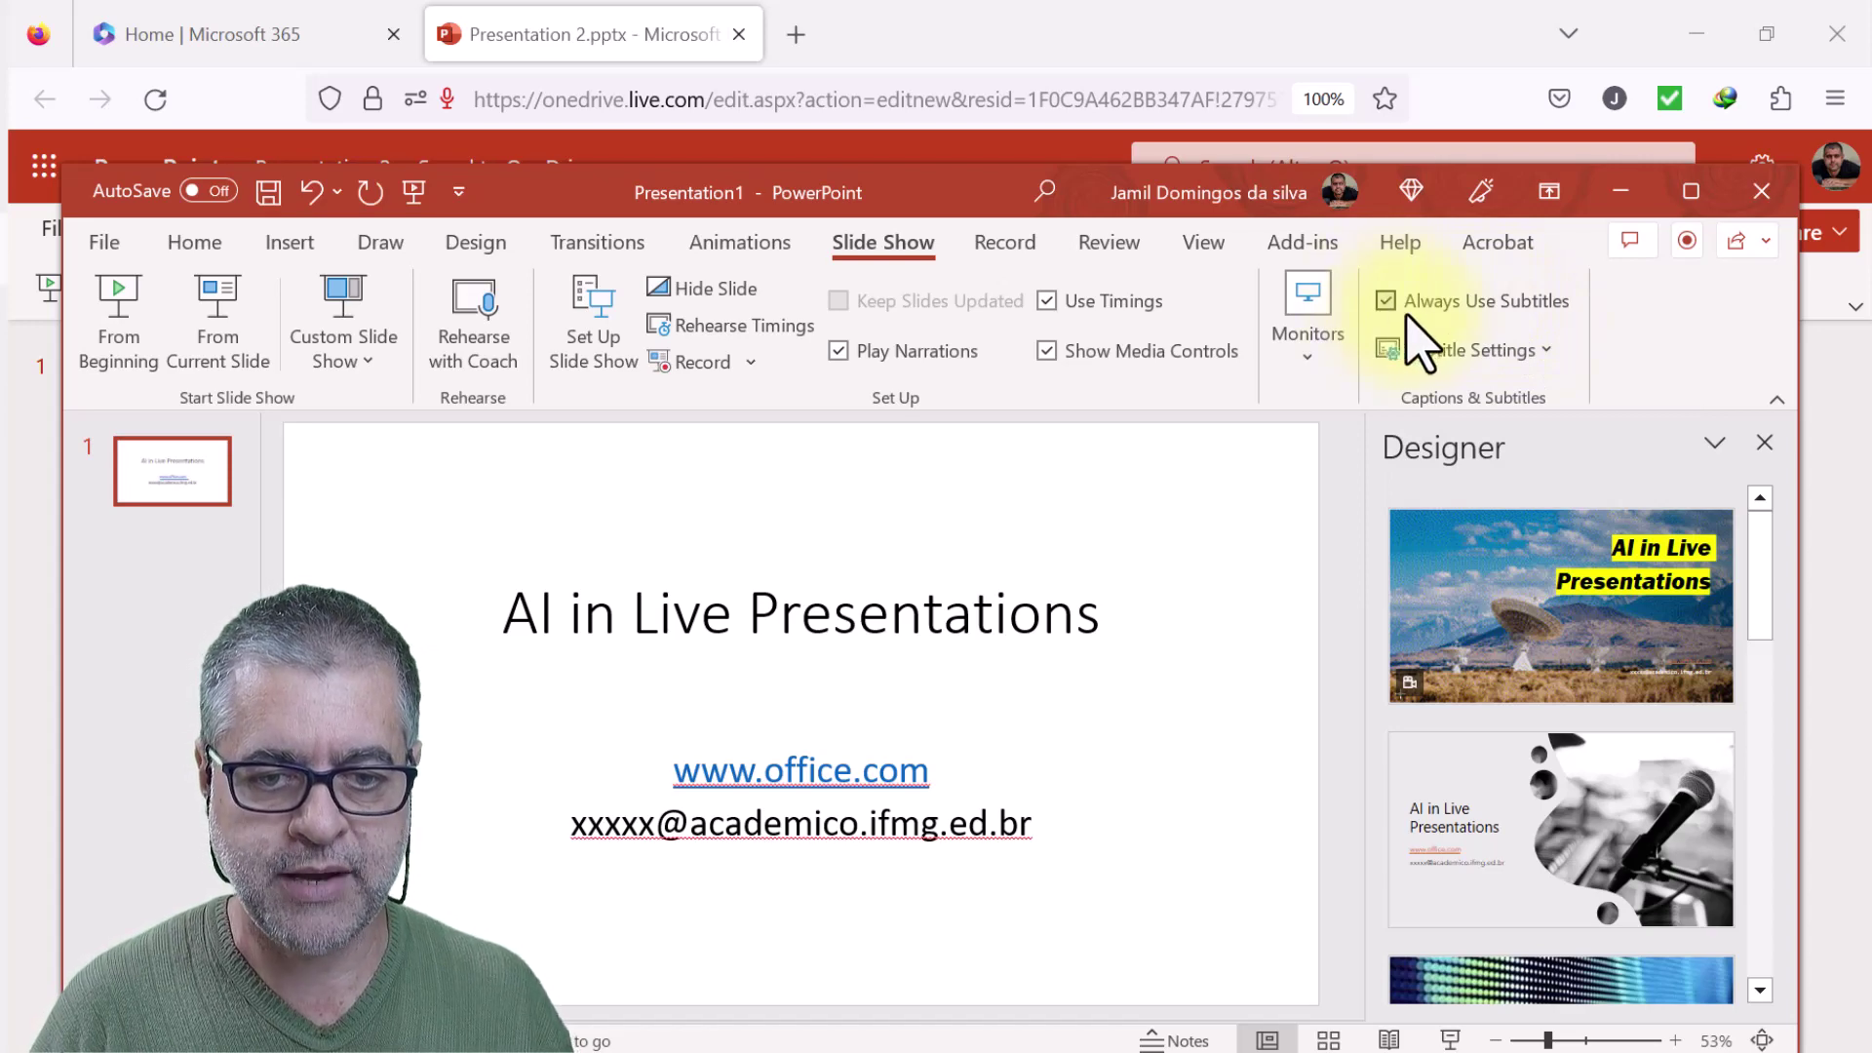
left_click(1551, 353)
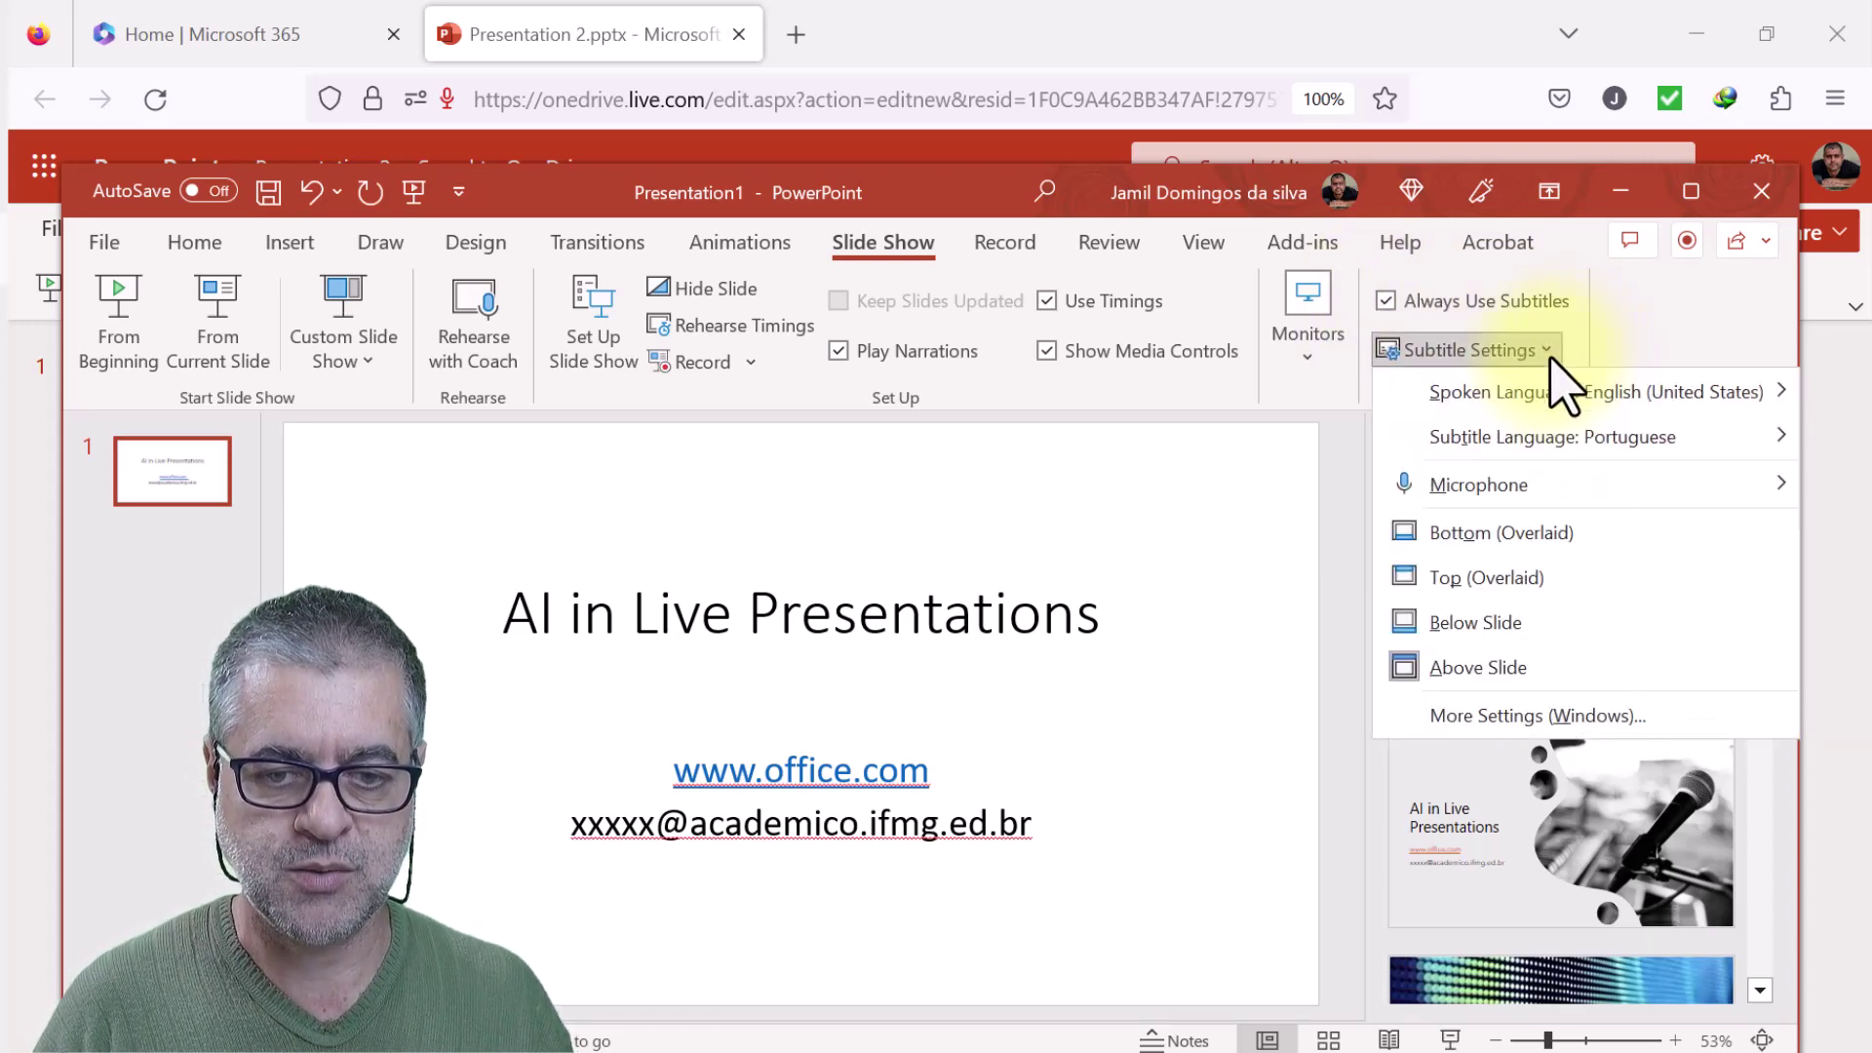
mouse_move(1581, 400)
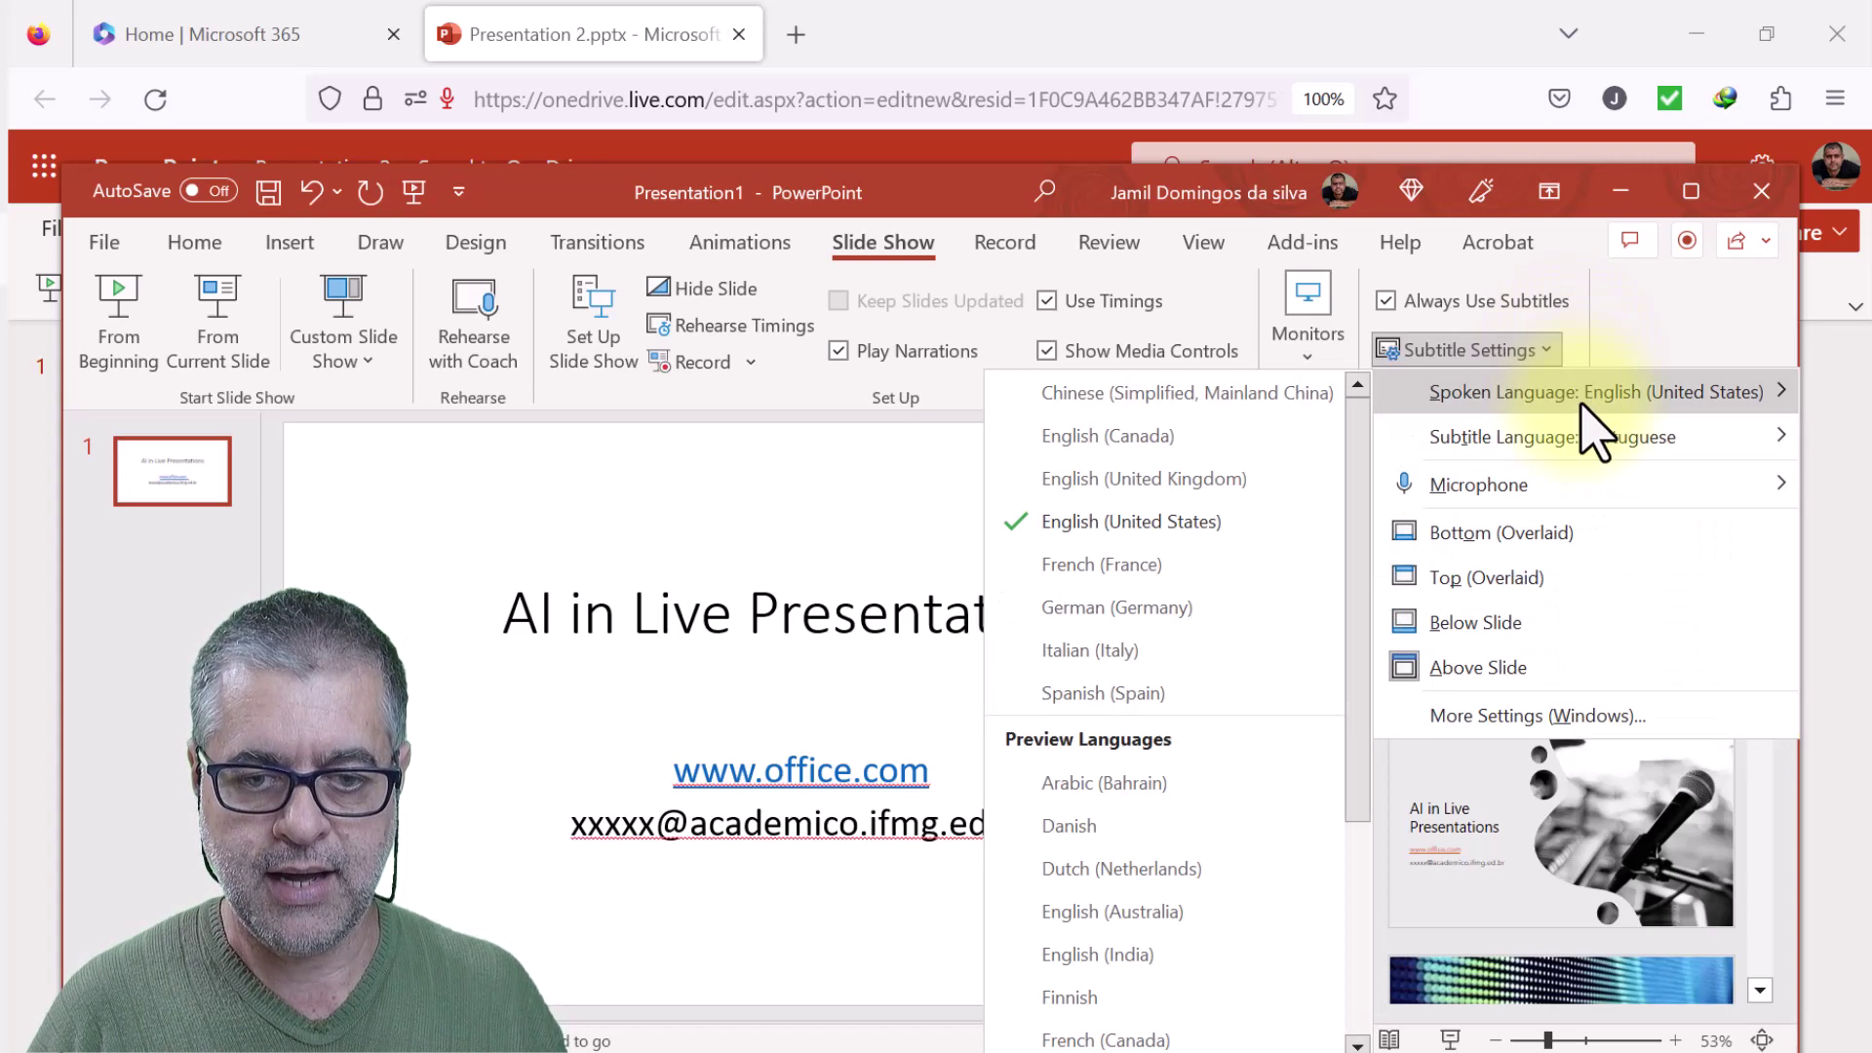
left_click(1192, 534)
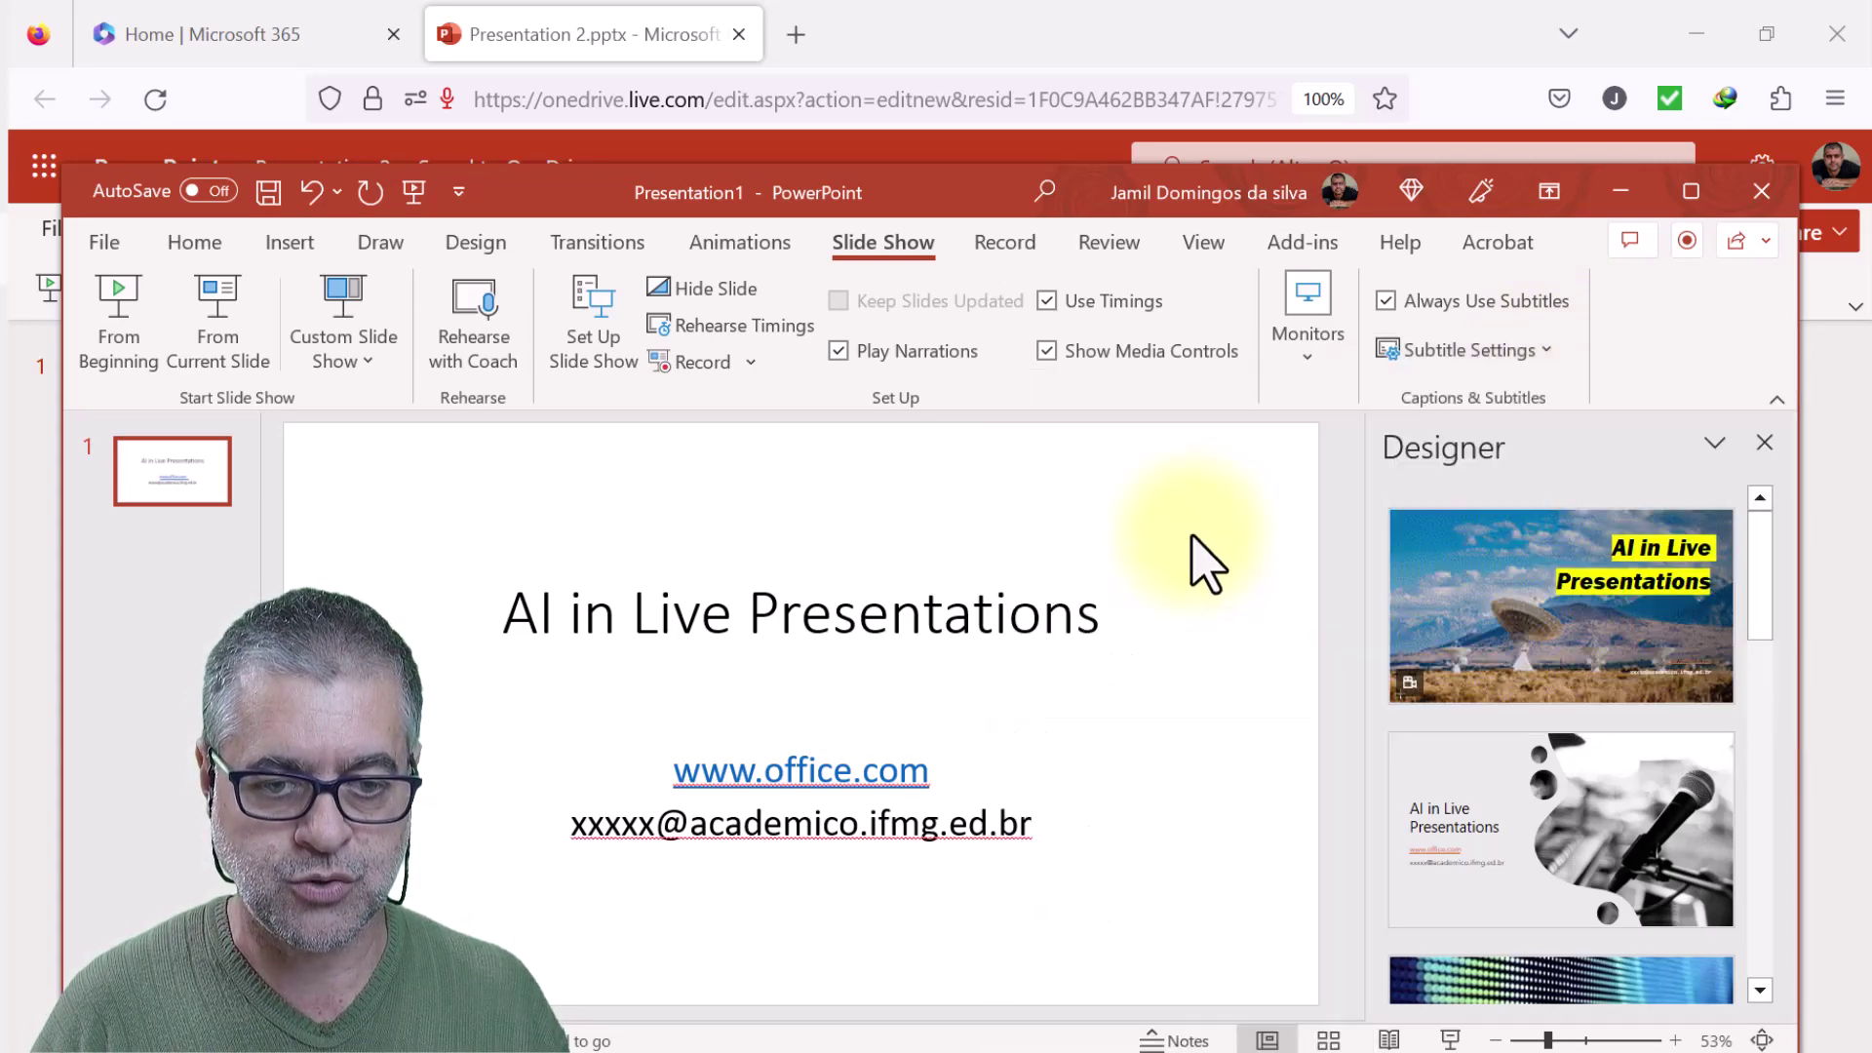
Step: Set the subtitle language to Portuguese and show the microphone choices
left_click(1551, 351)
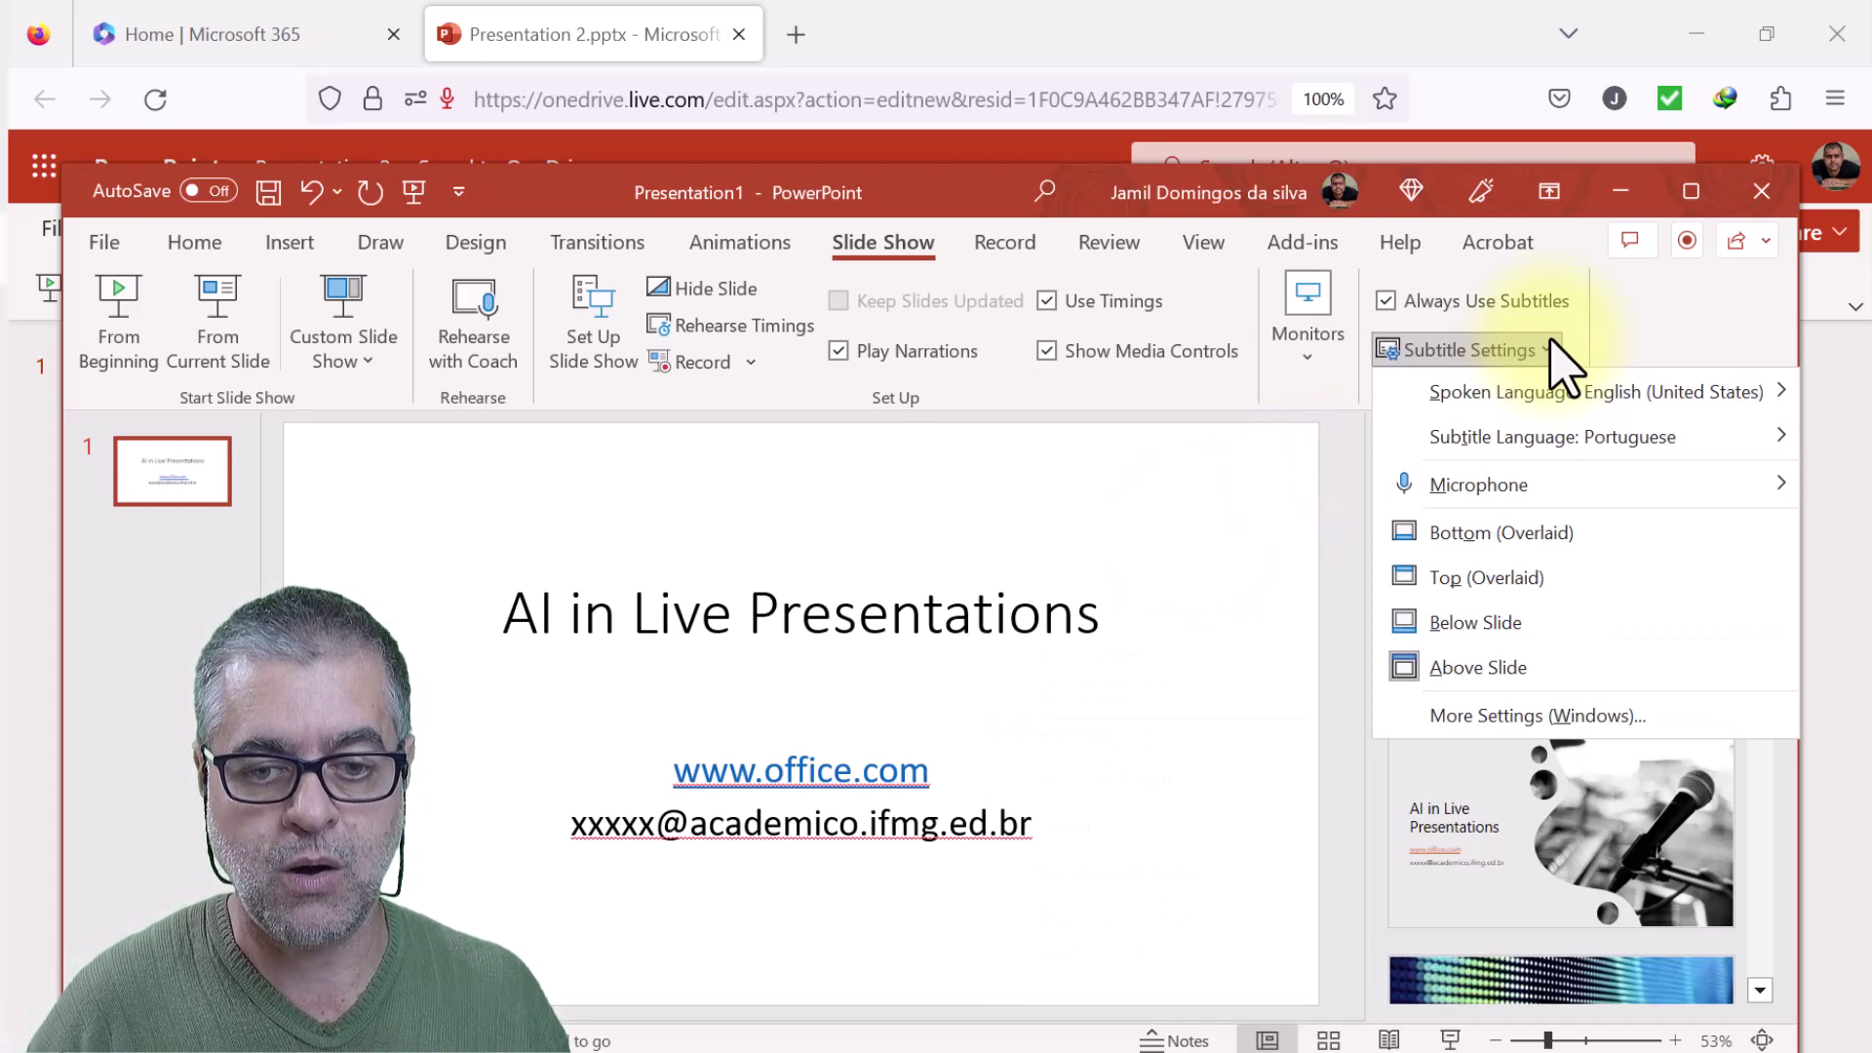
mouse_move(1574, 450)
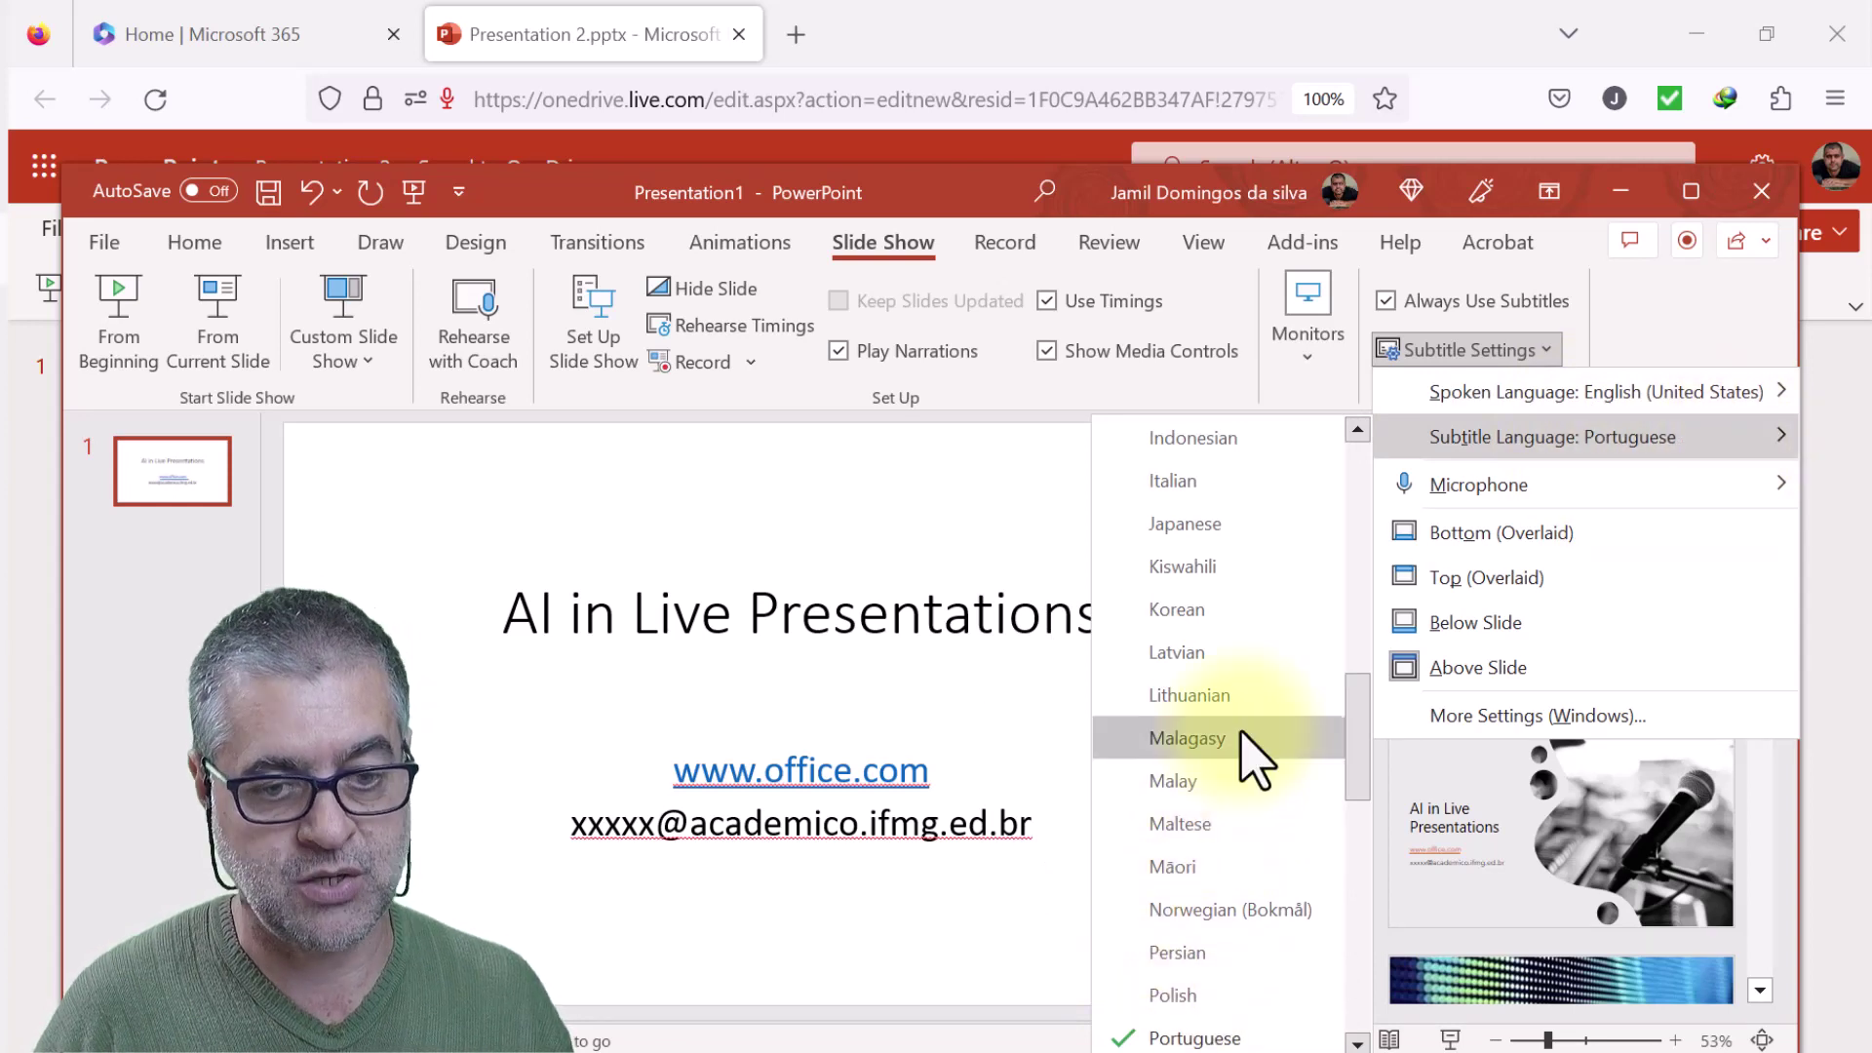
scroll(1256, 756, "up", 1)
scroll(1256, 760, "up", 8)
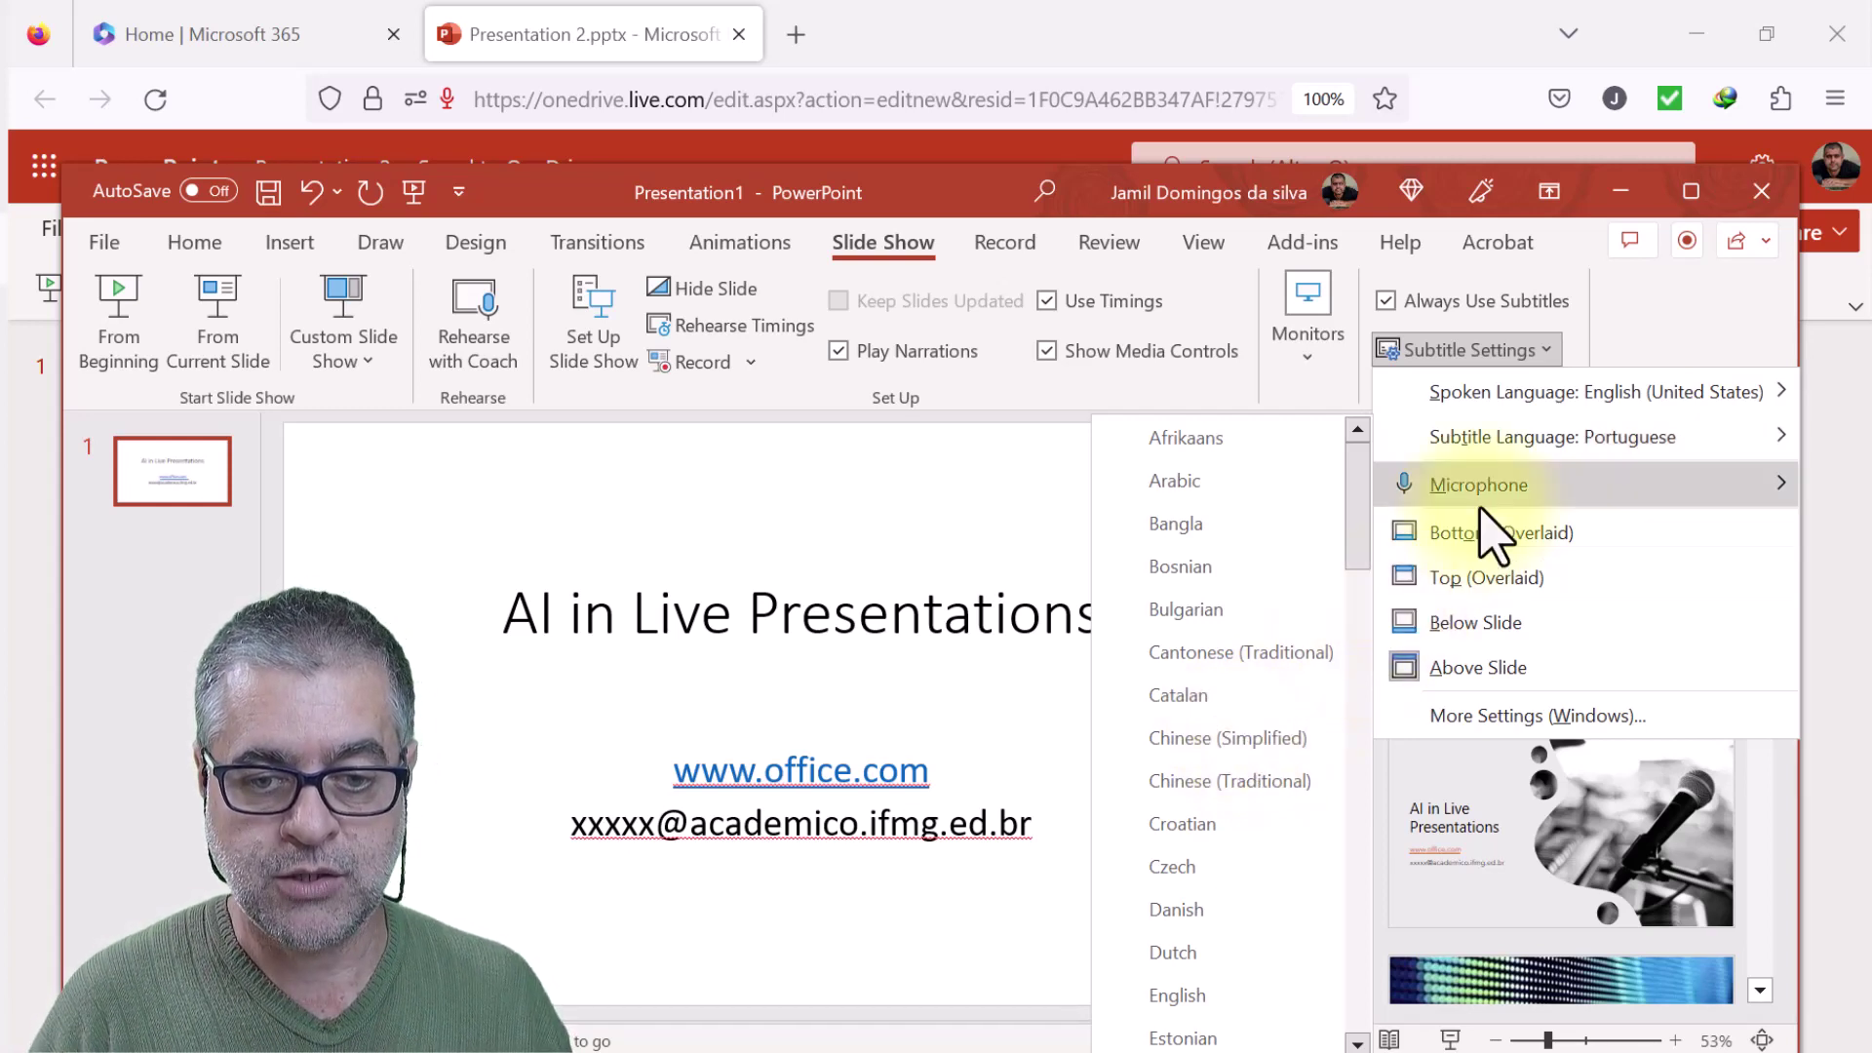
mouse_move(1462, 447)
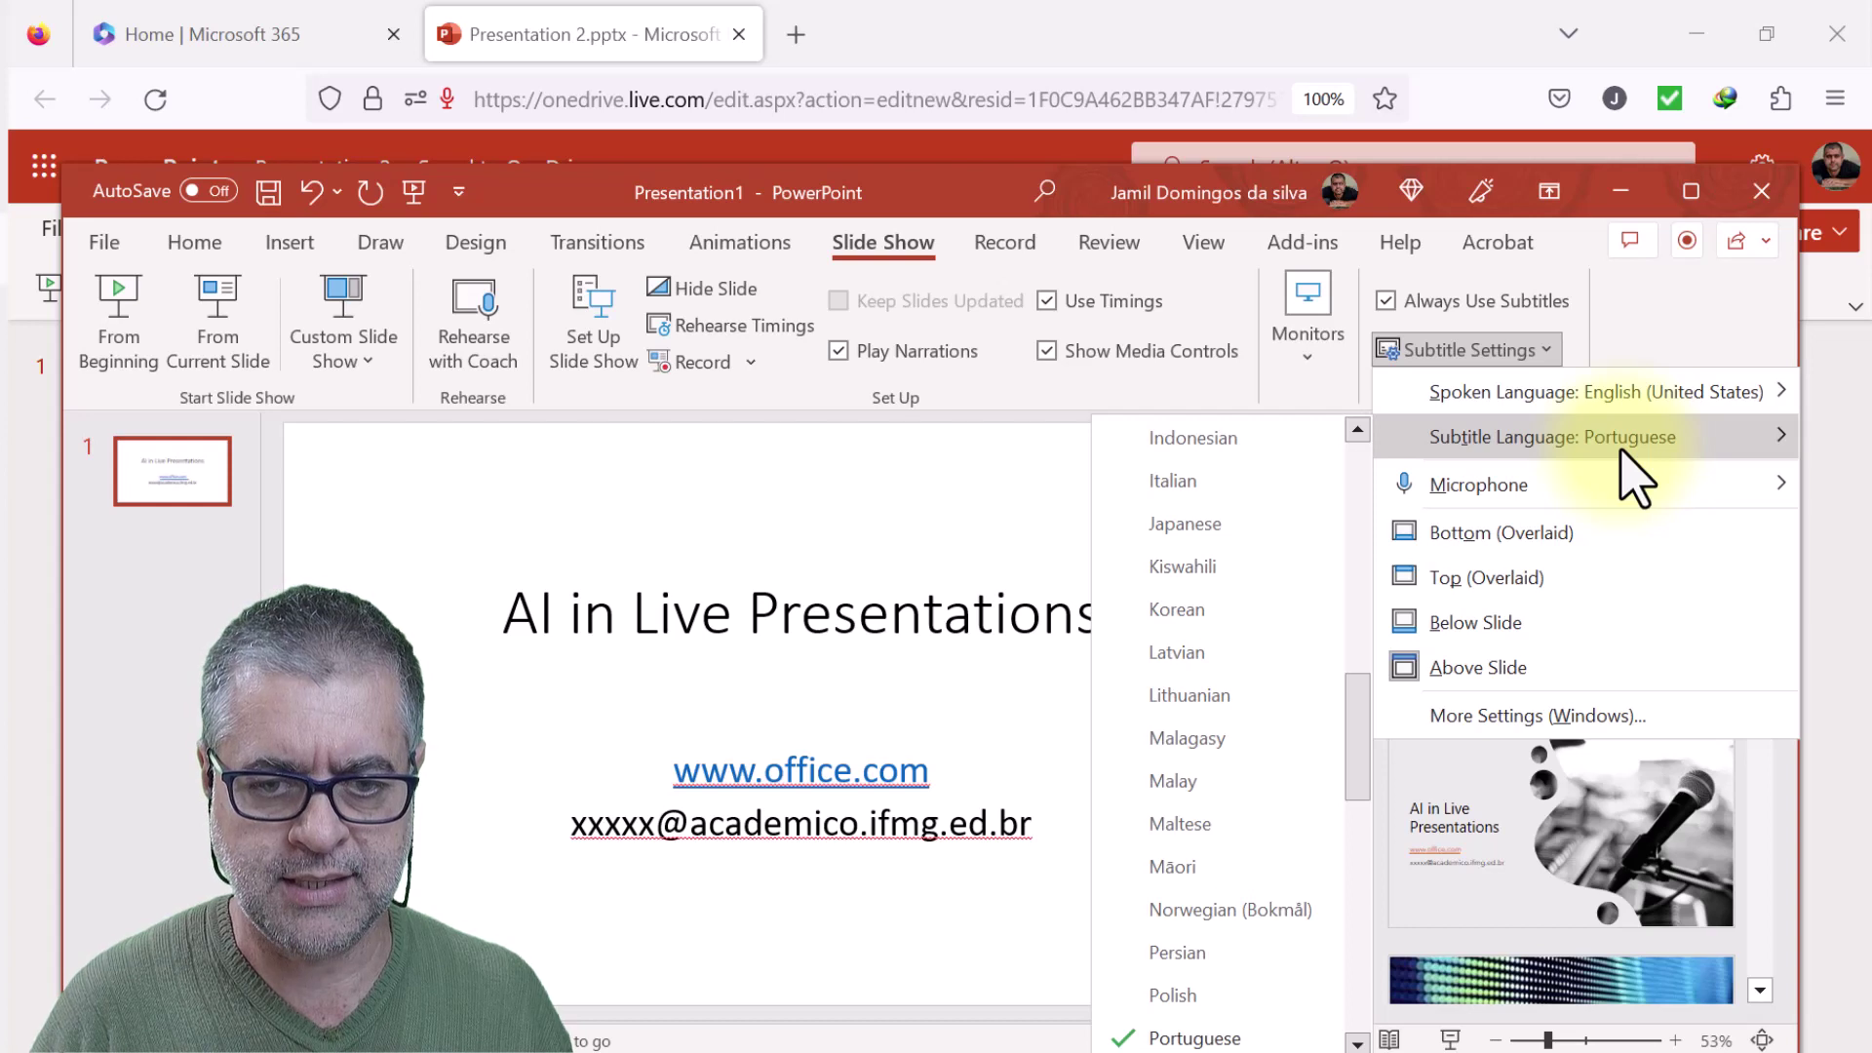
mouse_move(1619, 485)
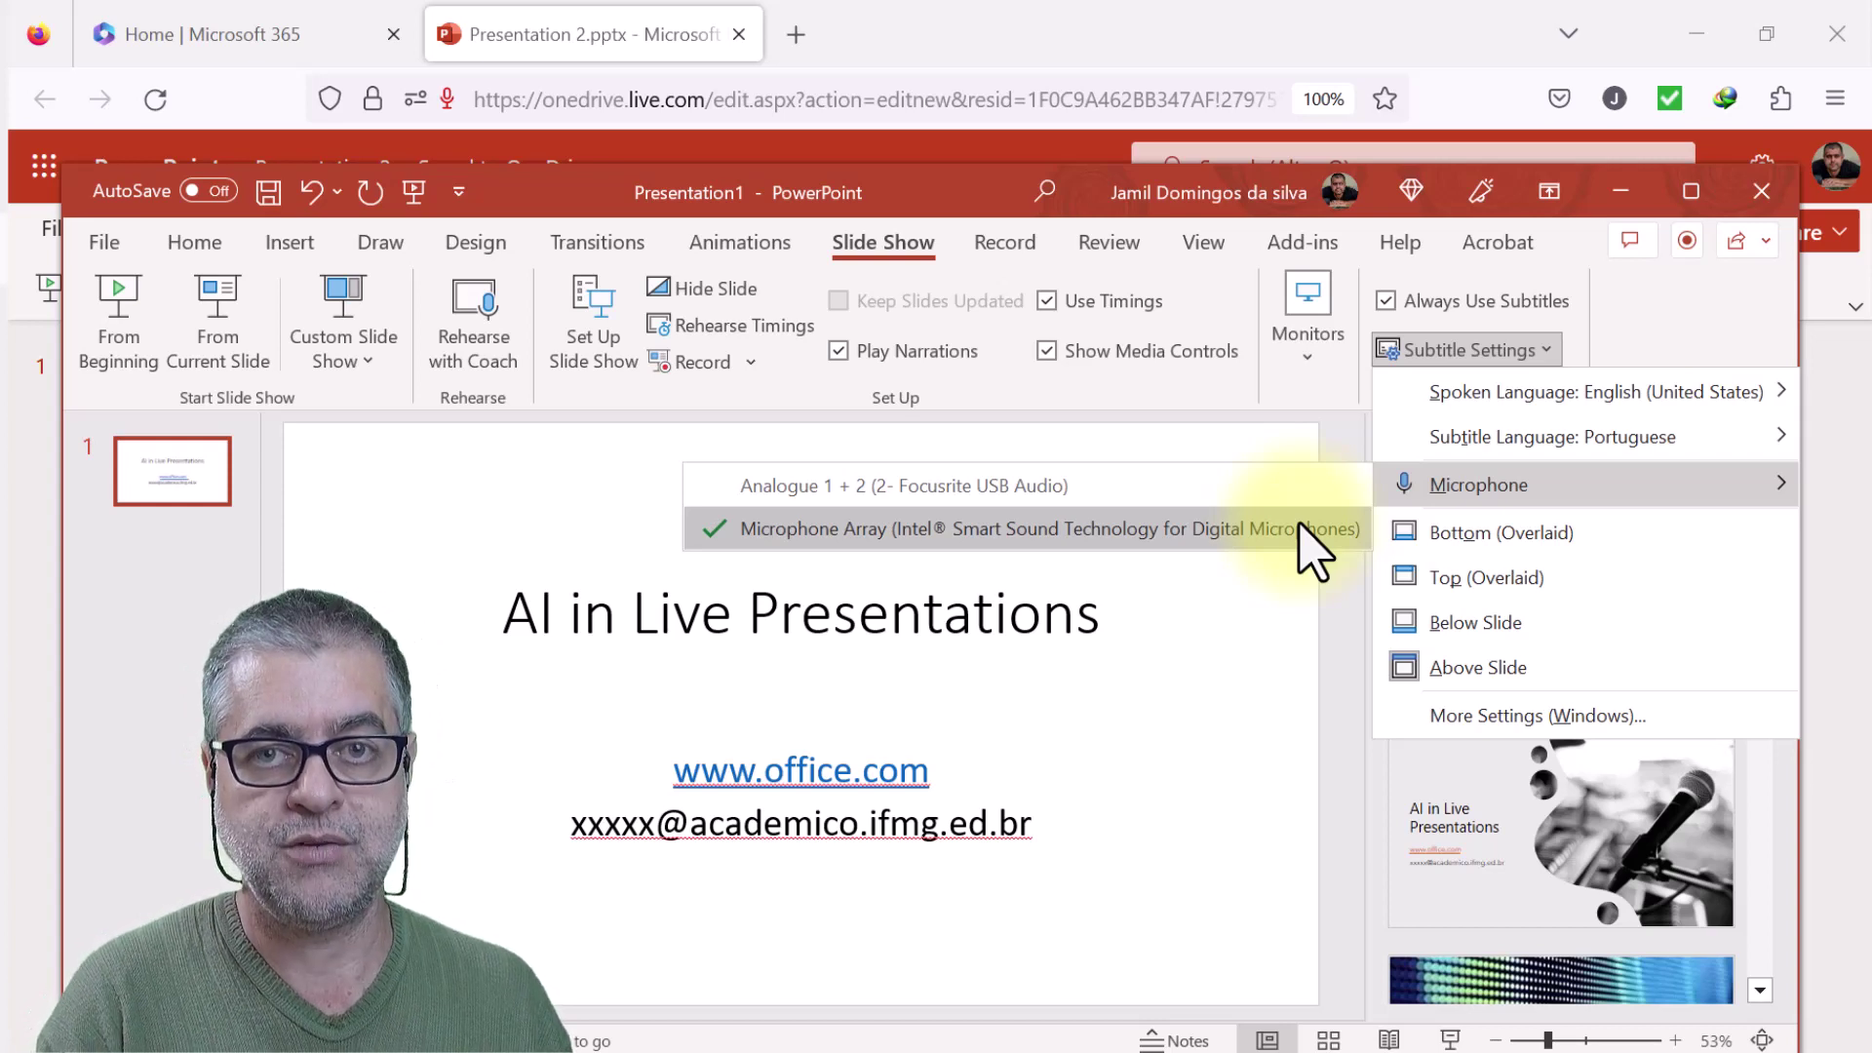
Step: Choose Microphone Array as the subtitle microphone after briefly trying the Focusrite USB input
left_click(1245, 529)
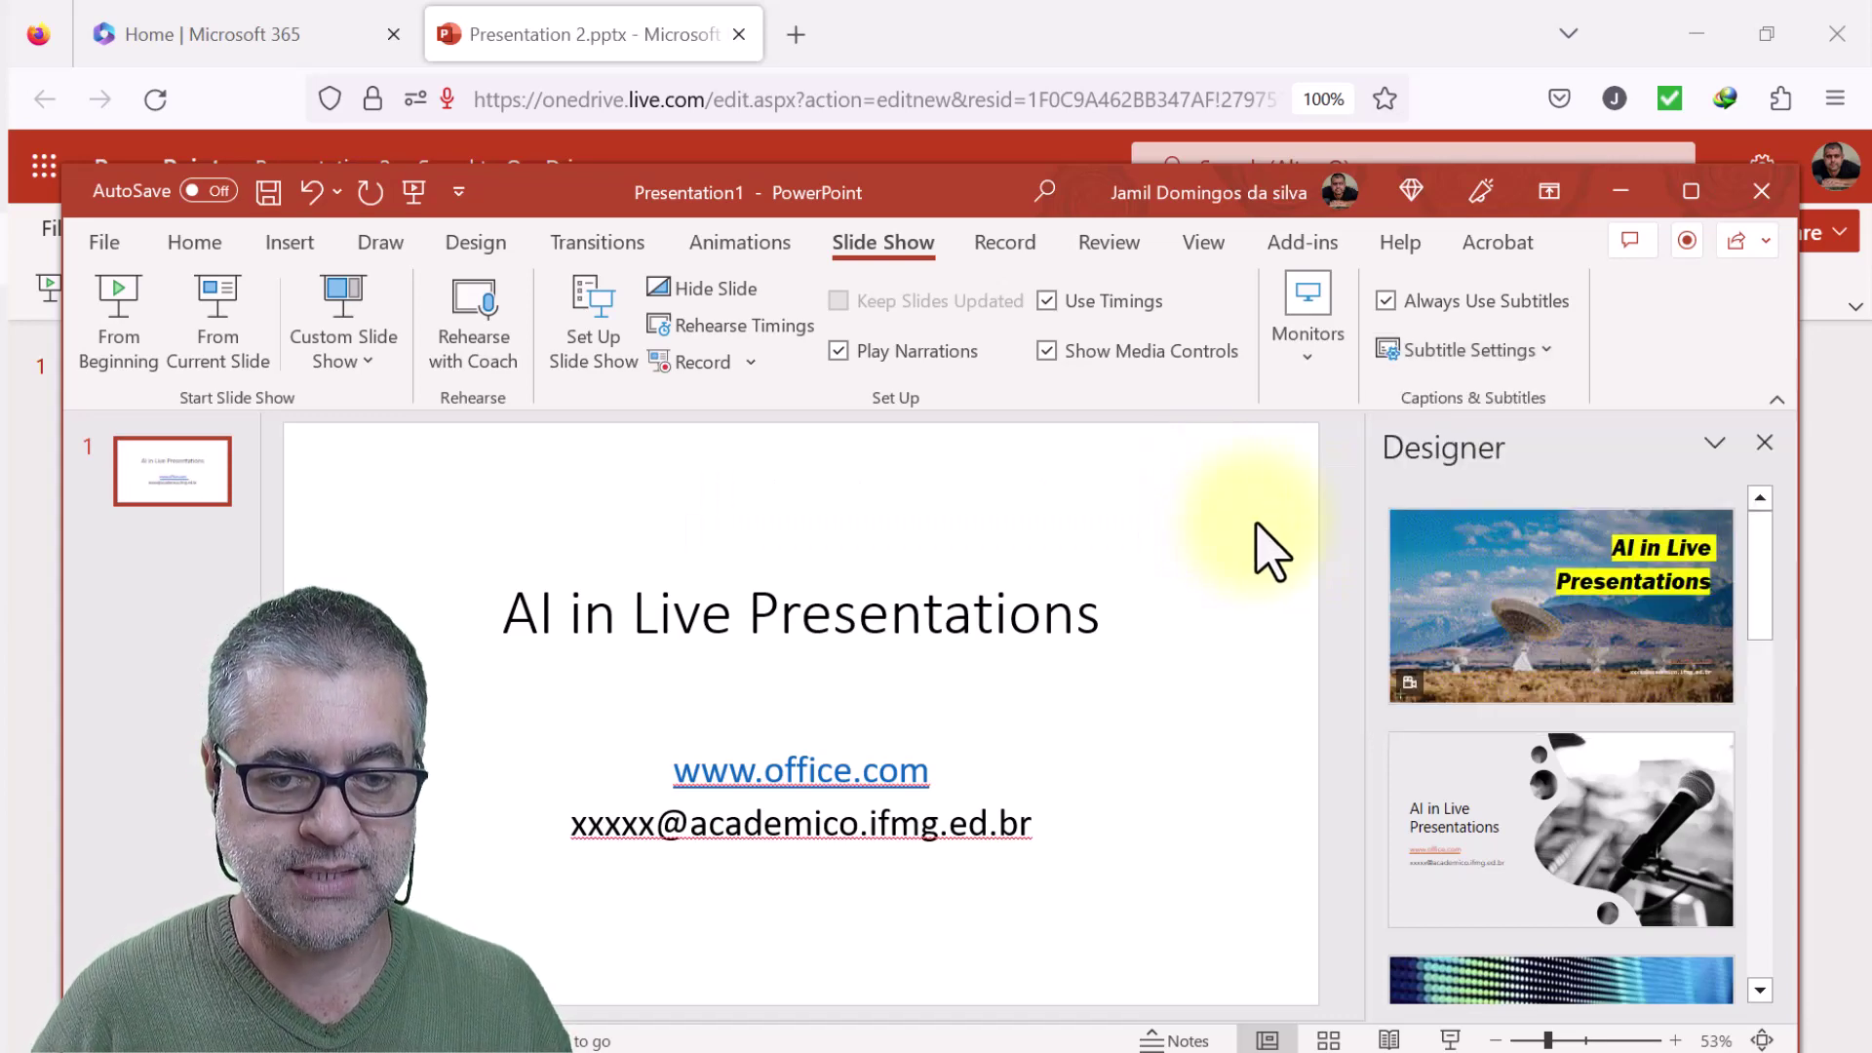
left_click(1540, 353)
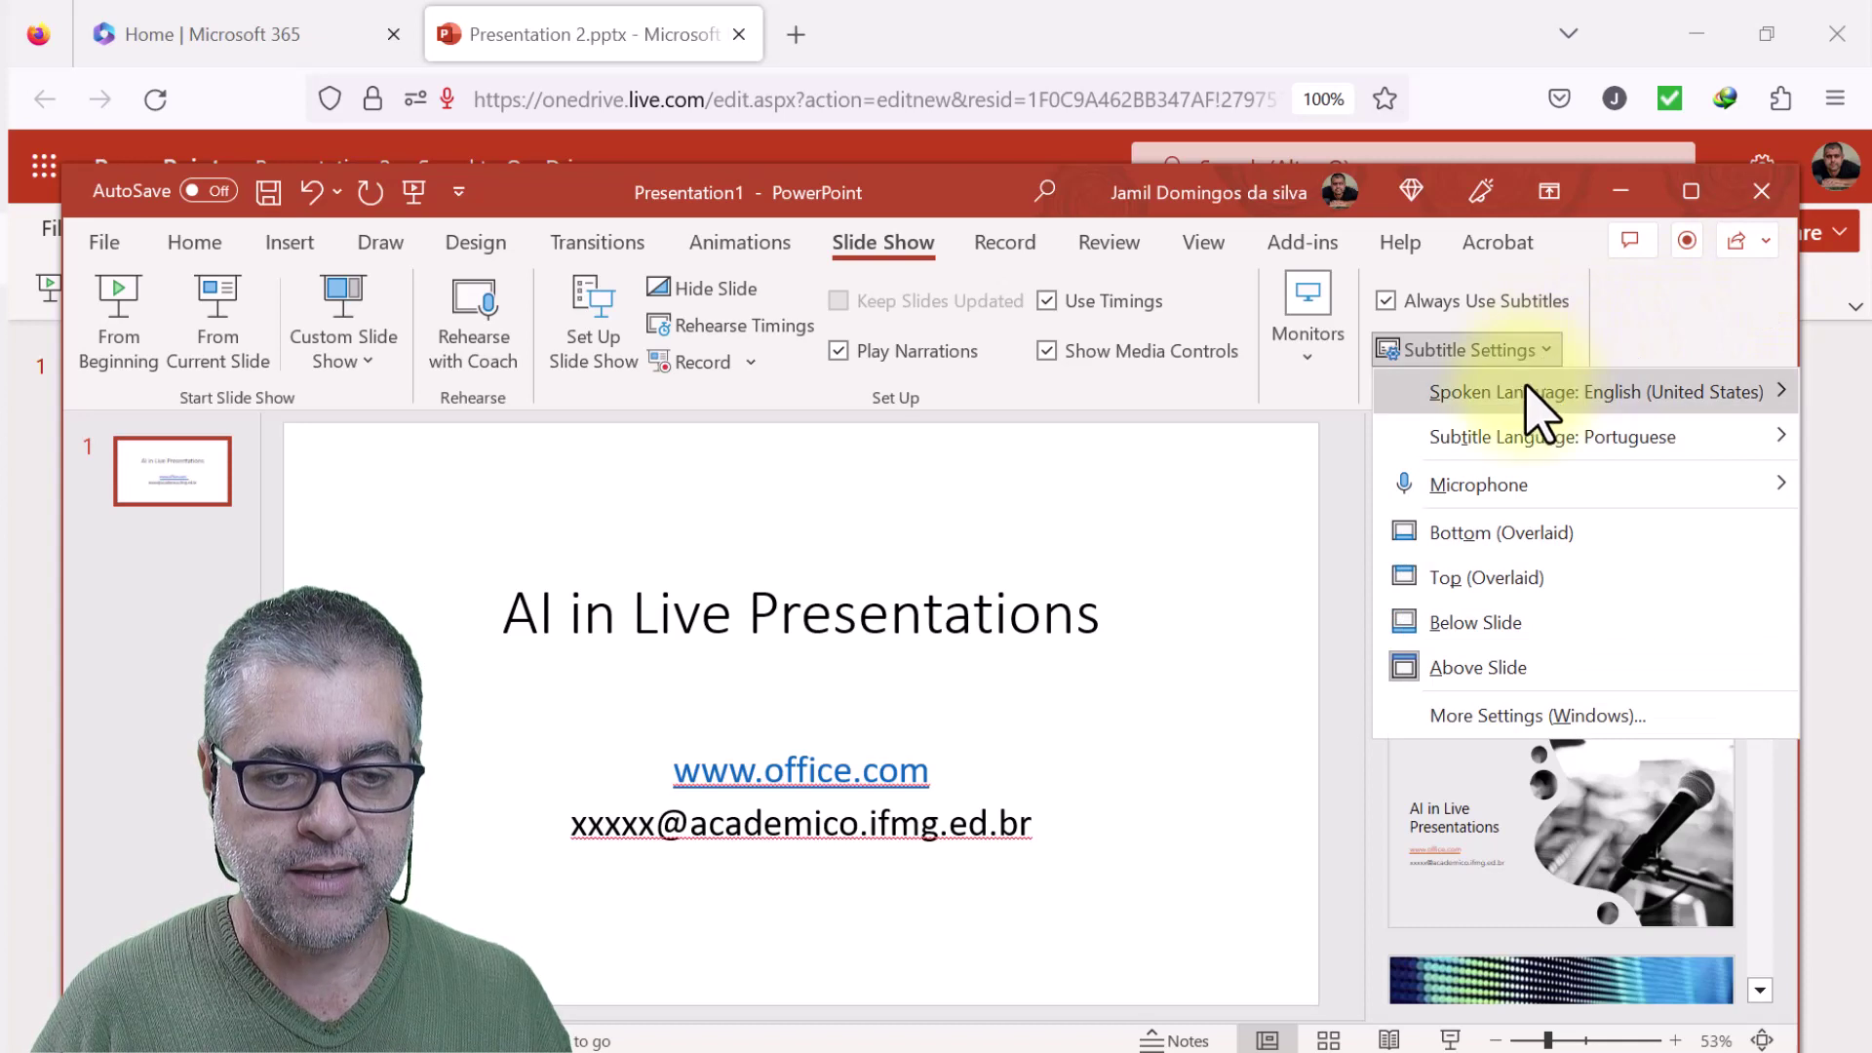
mouse_move(1519, 478)
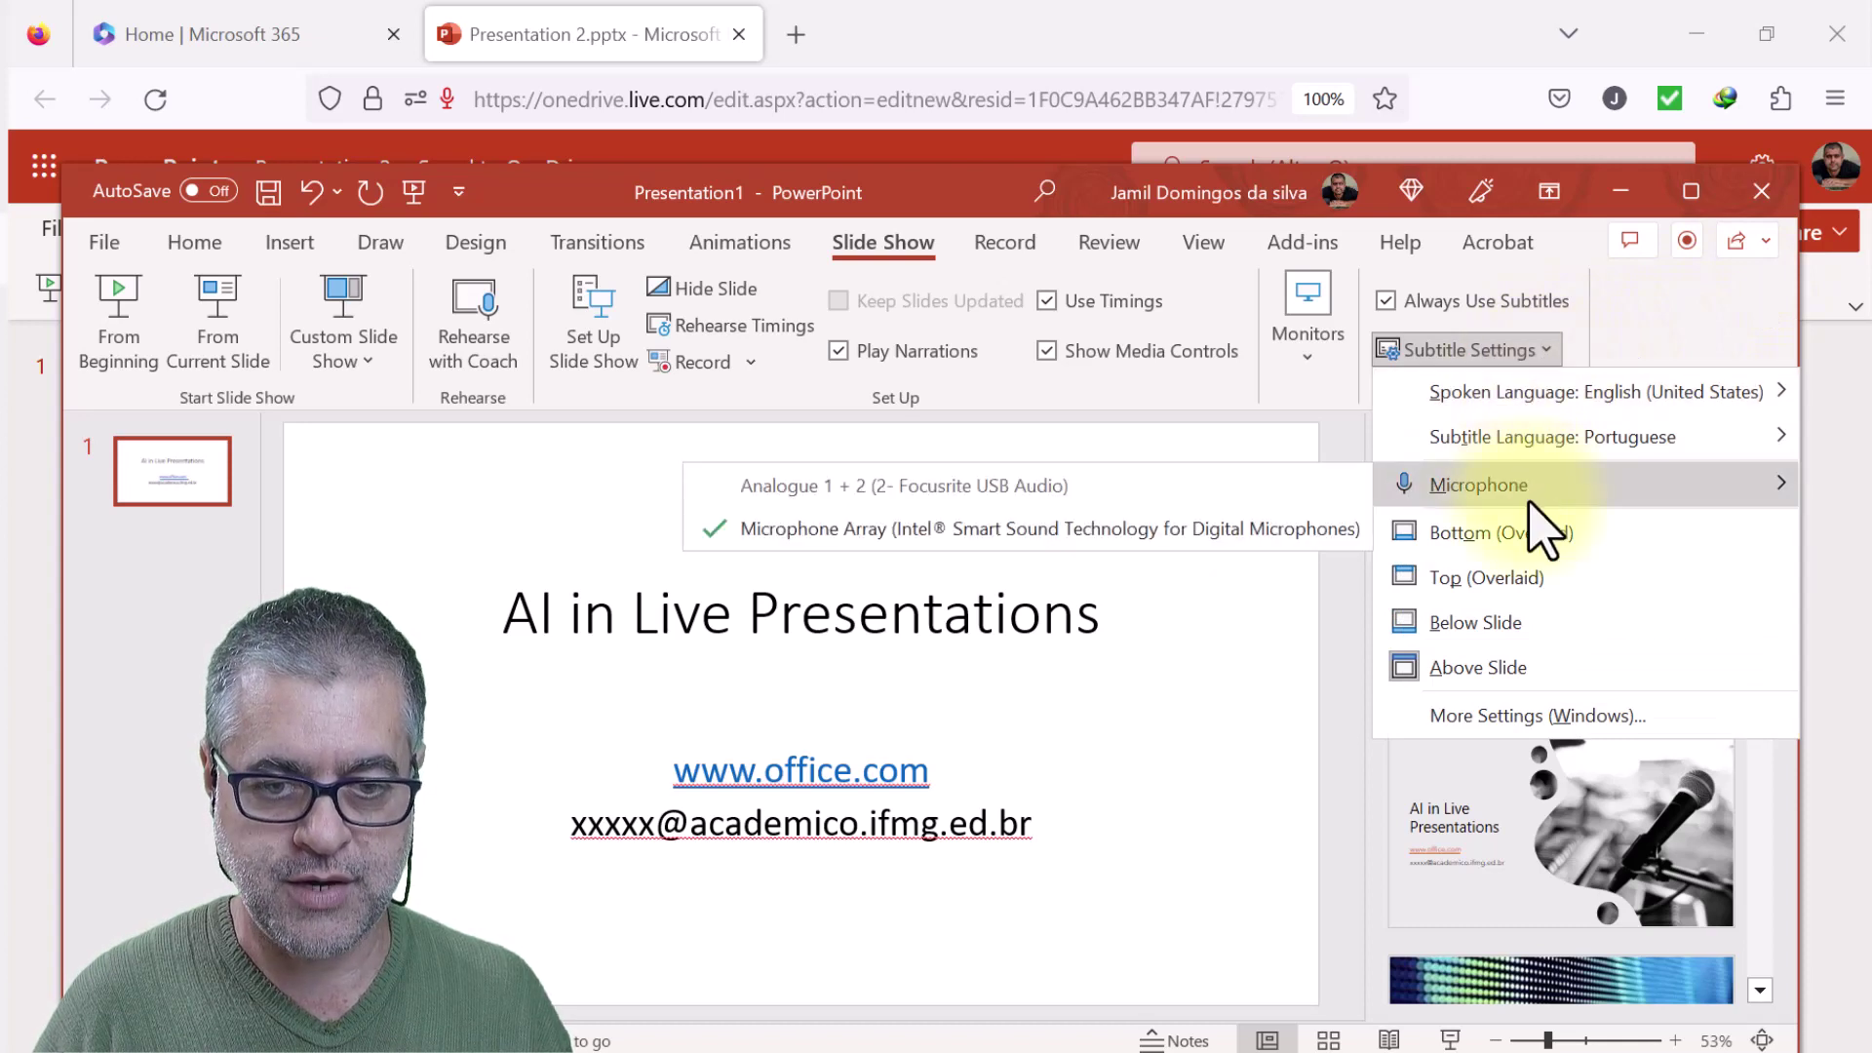
left_click(1284, 488)
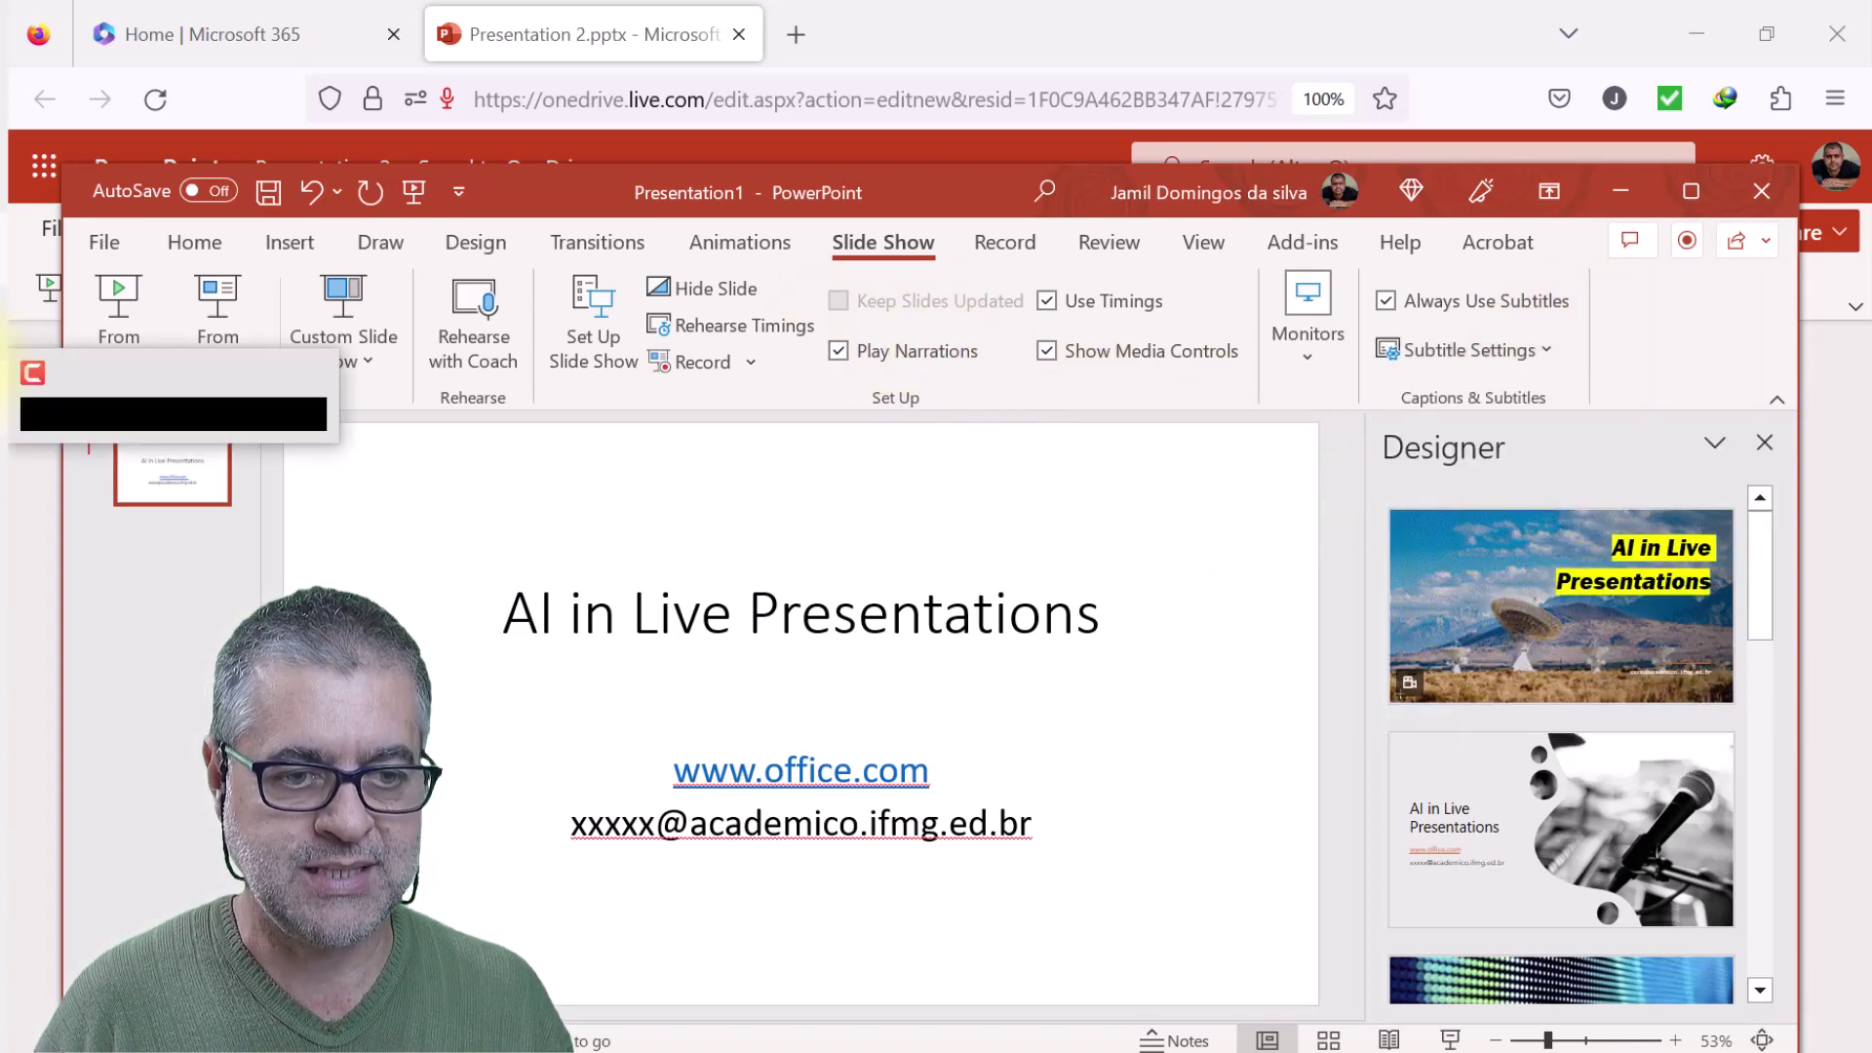
left_click(1543, 357)
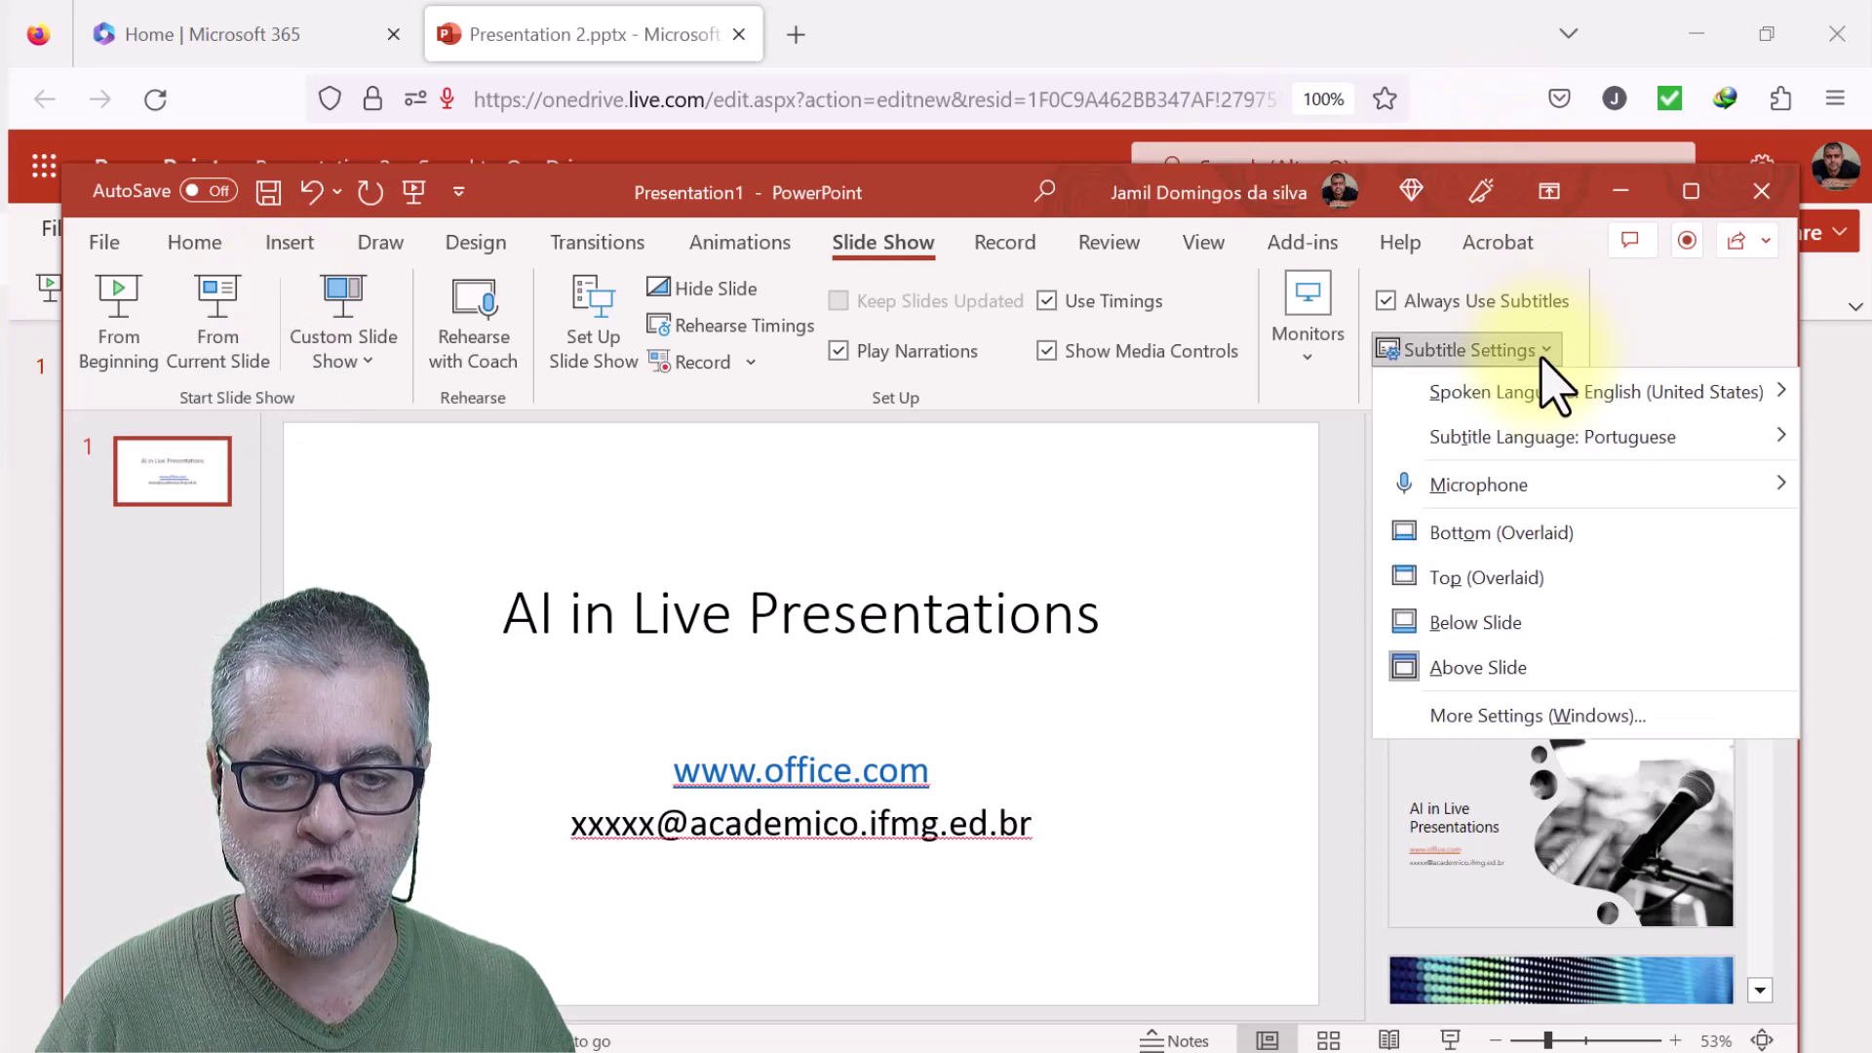
mouse_move(1530, 507)
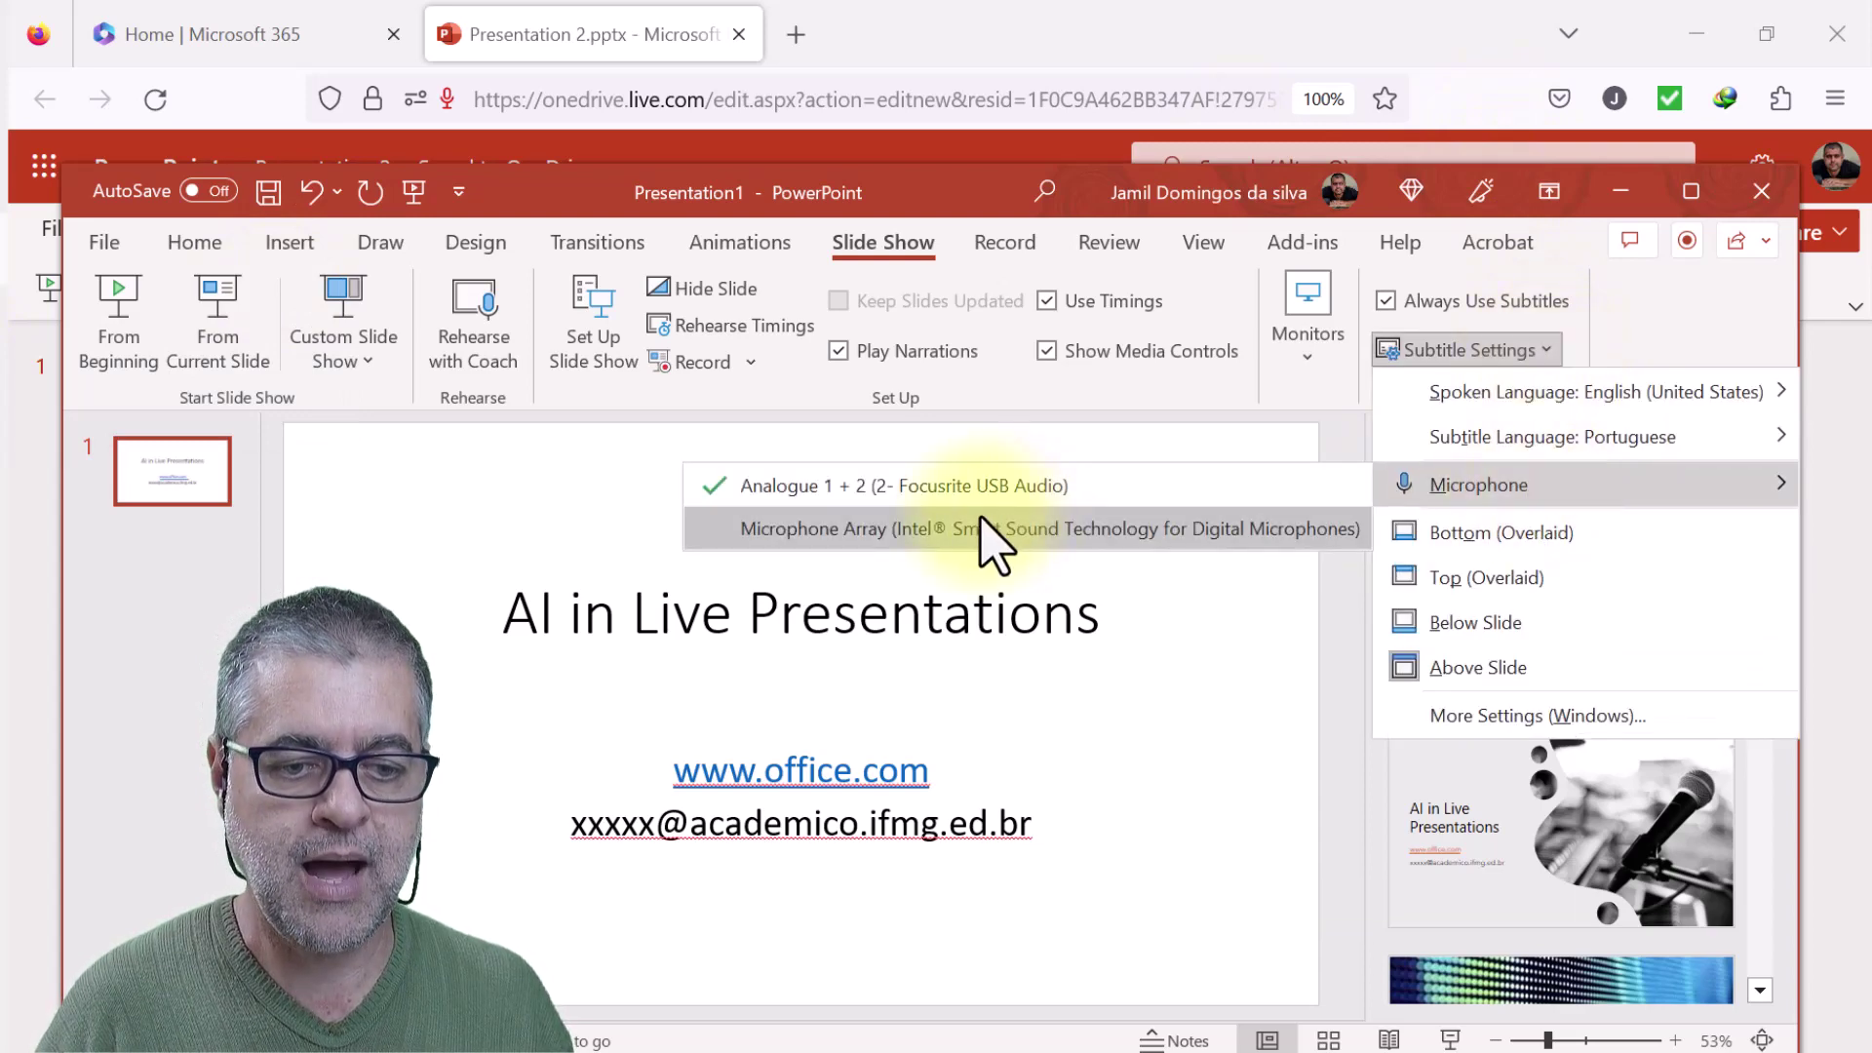
left_click(985, 528)
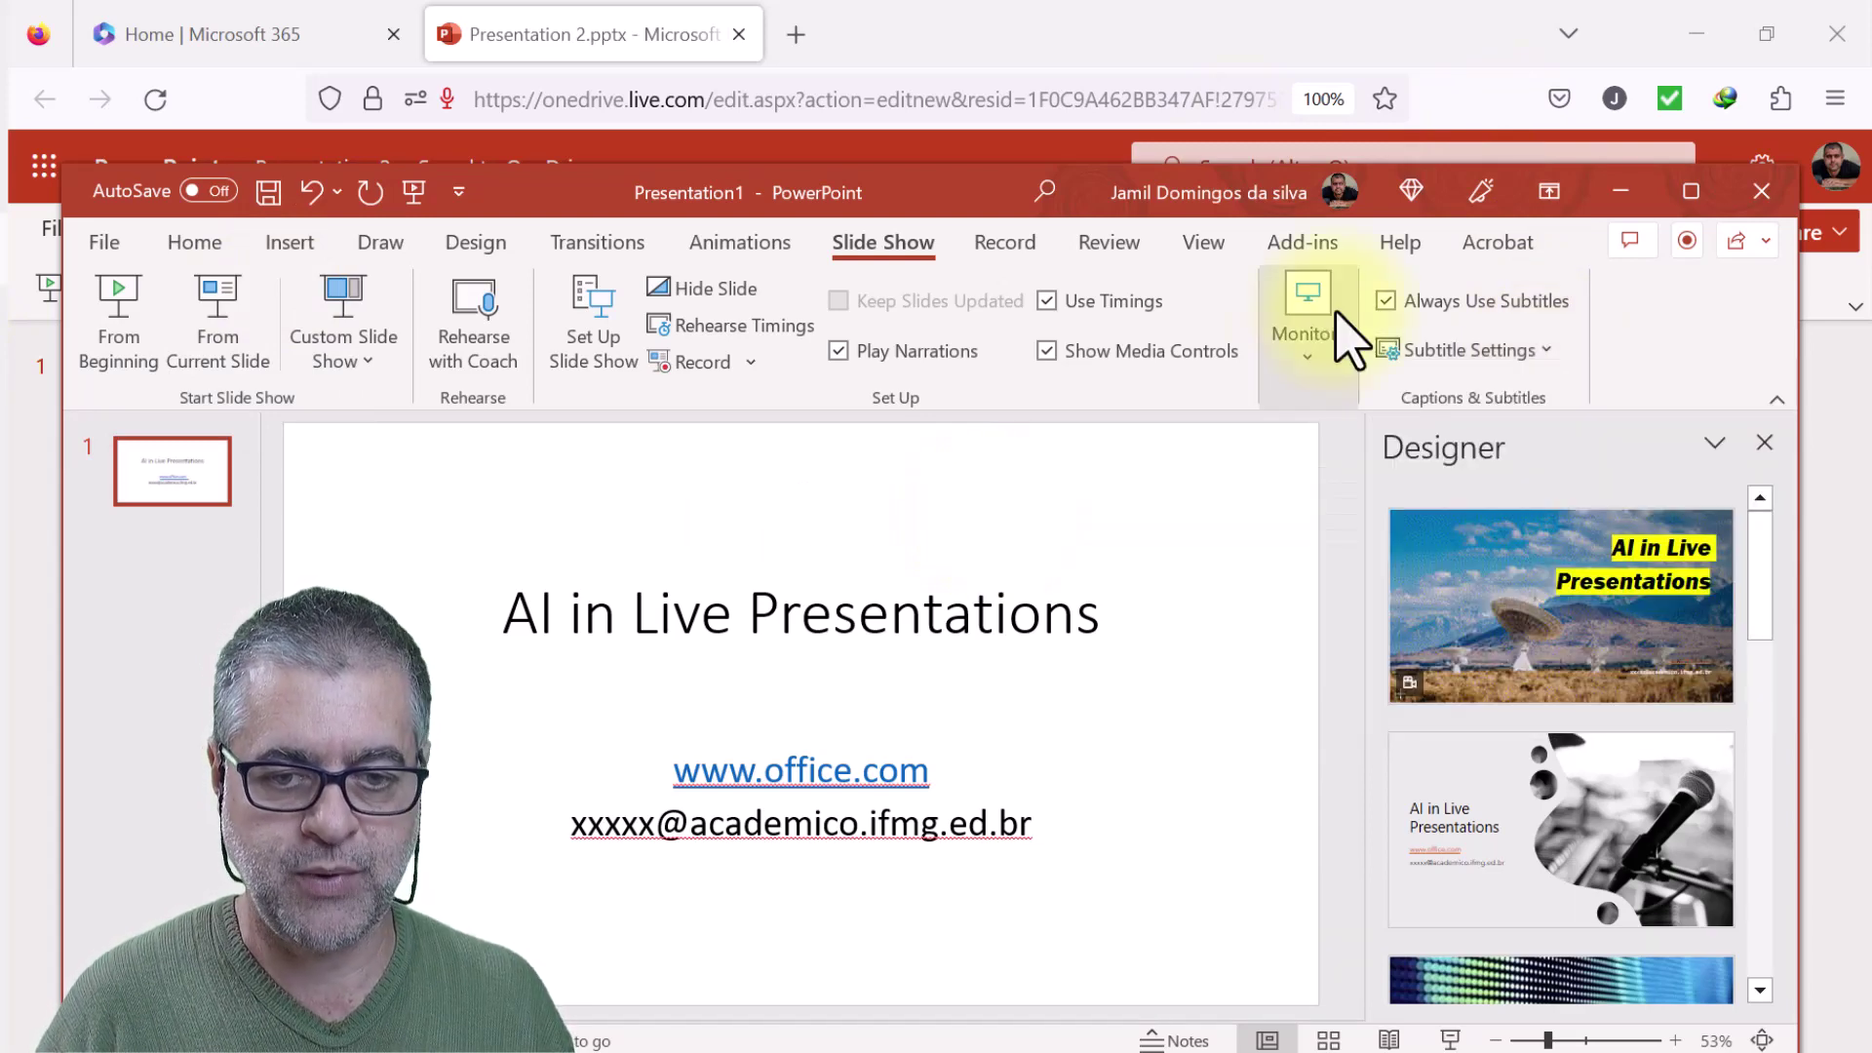
left_click(1547, 352)
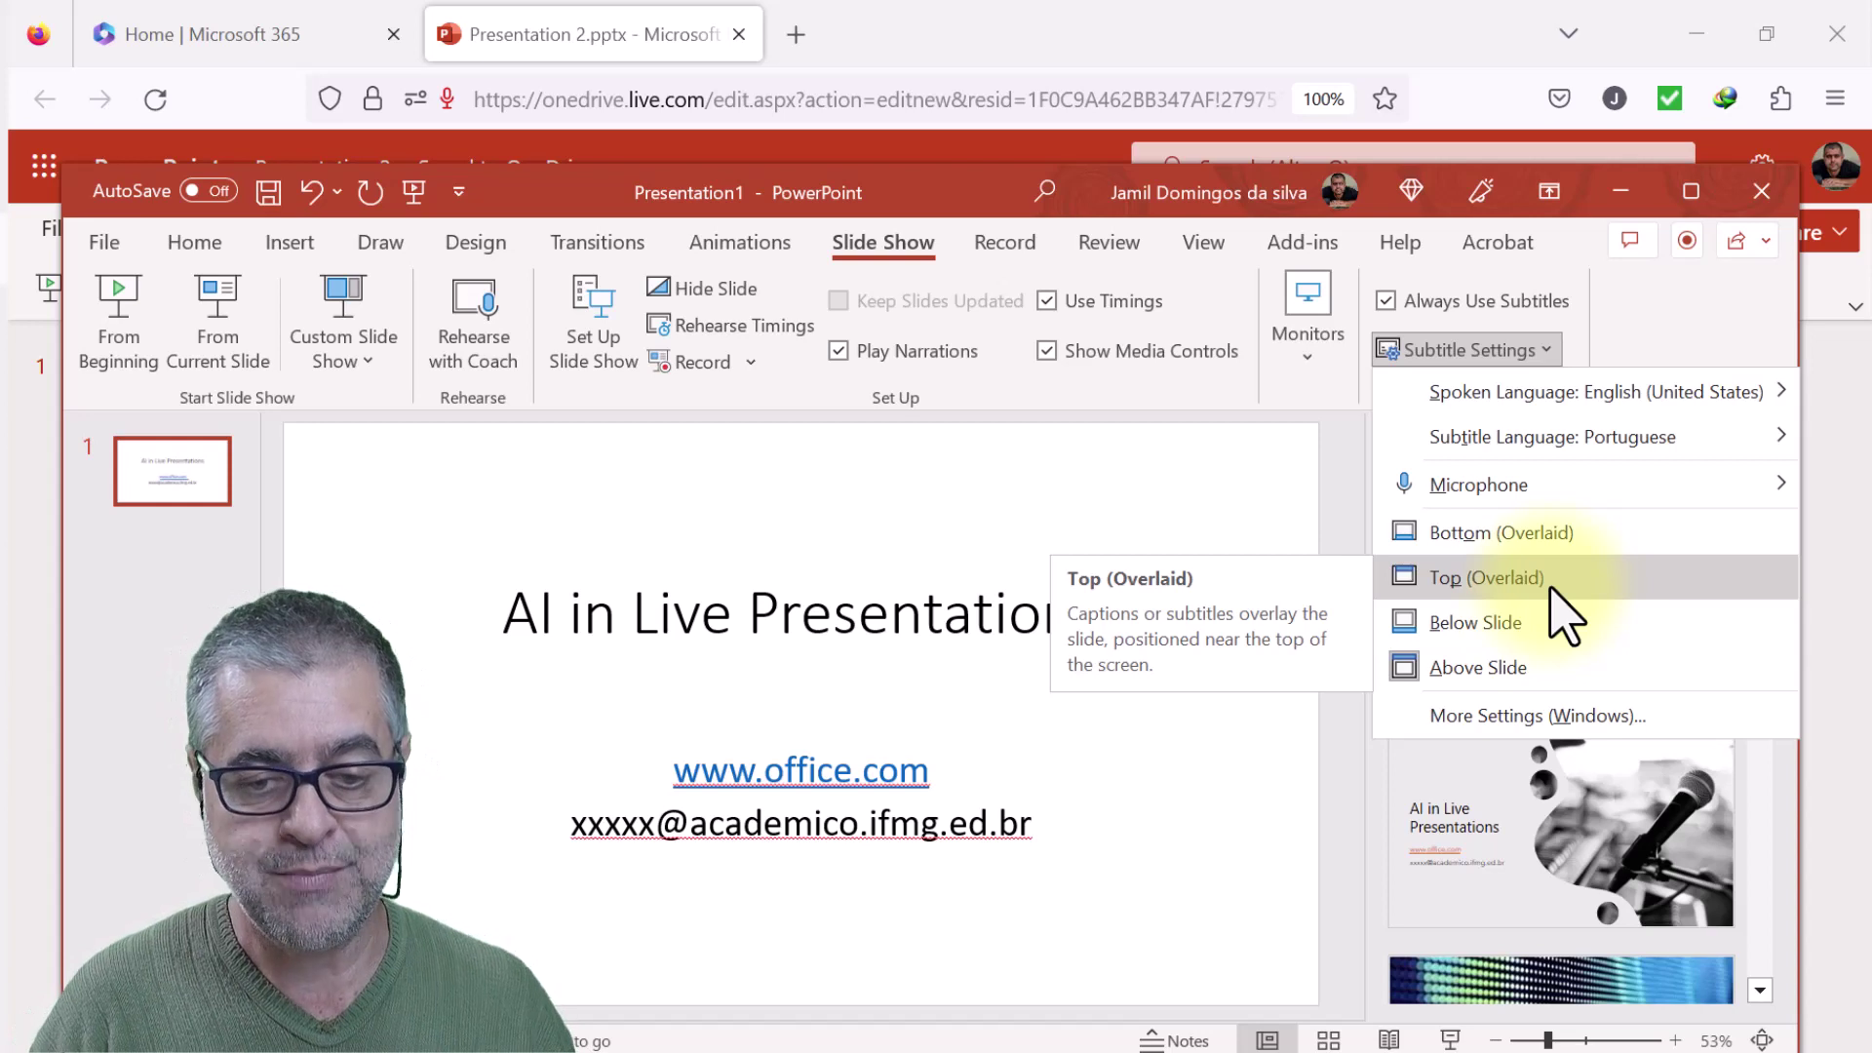
Step: Choose Above Slide for subtitle placement, then run the slide show From Beginning
left_click(1533, 665)
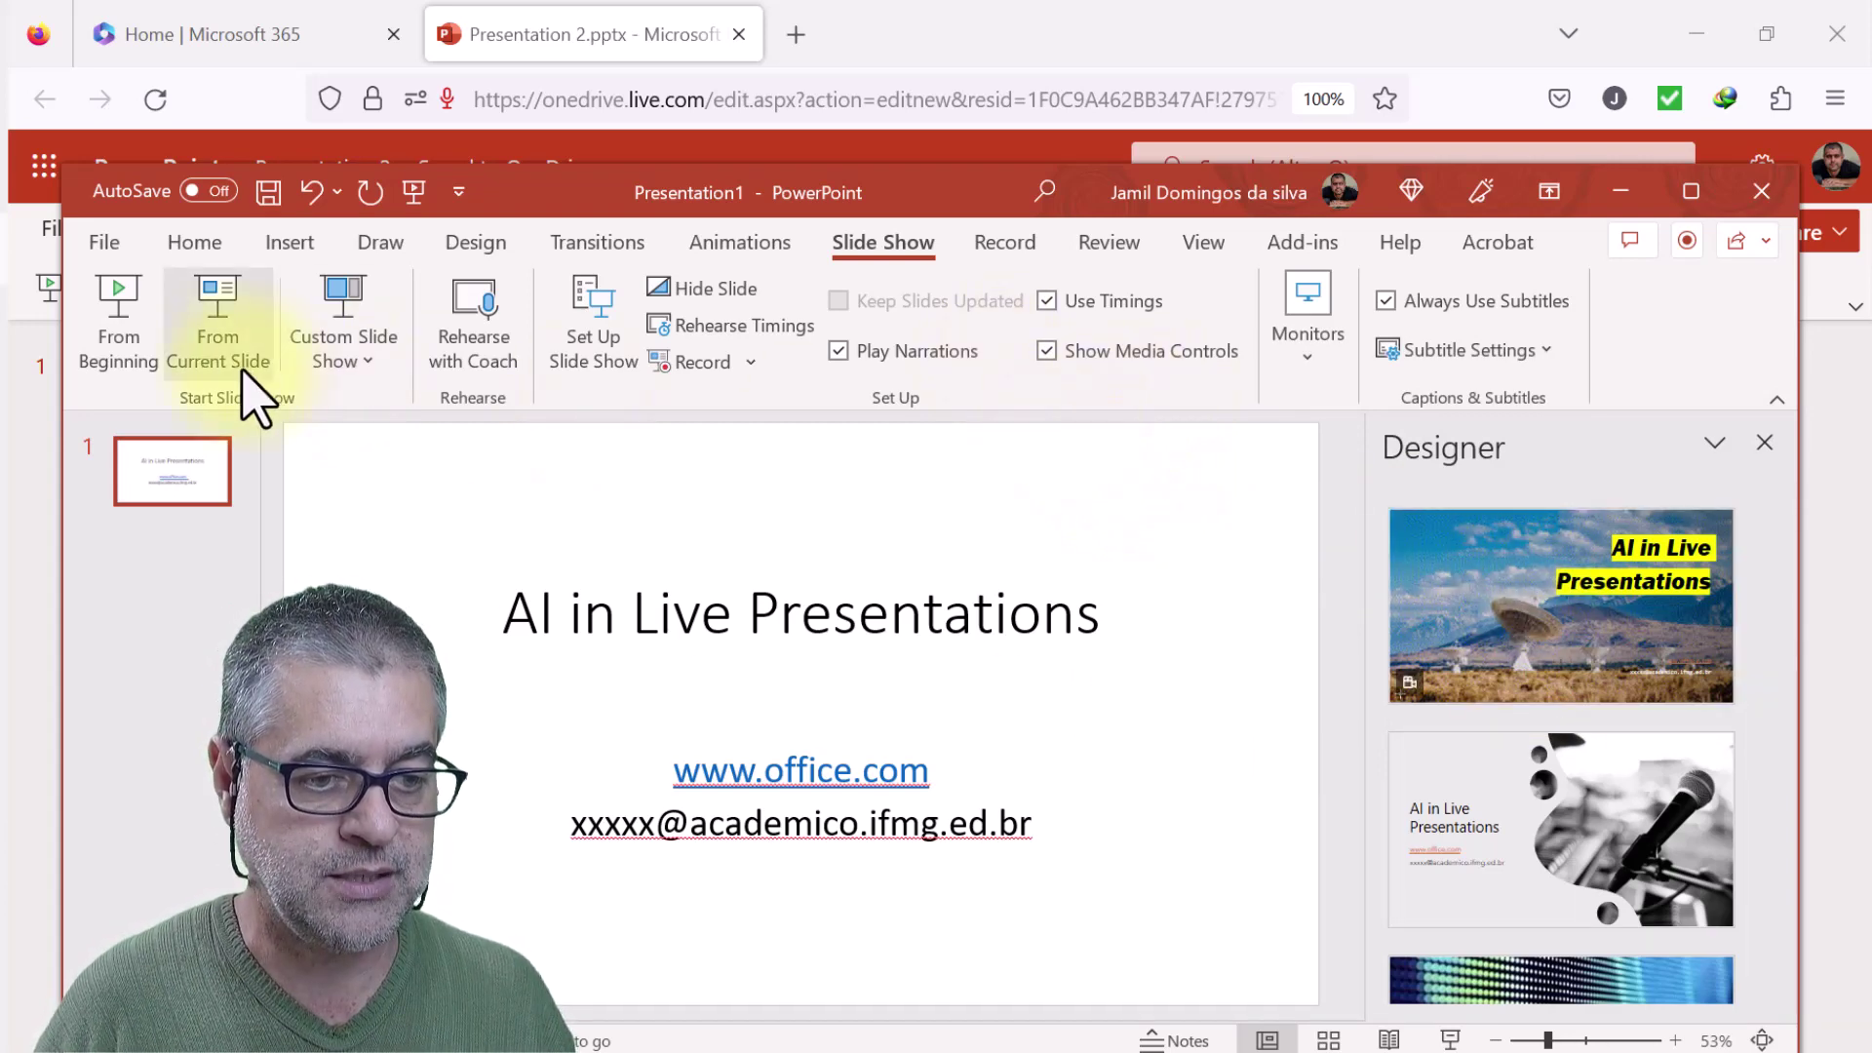
left_click(136, 338)
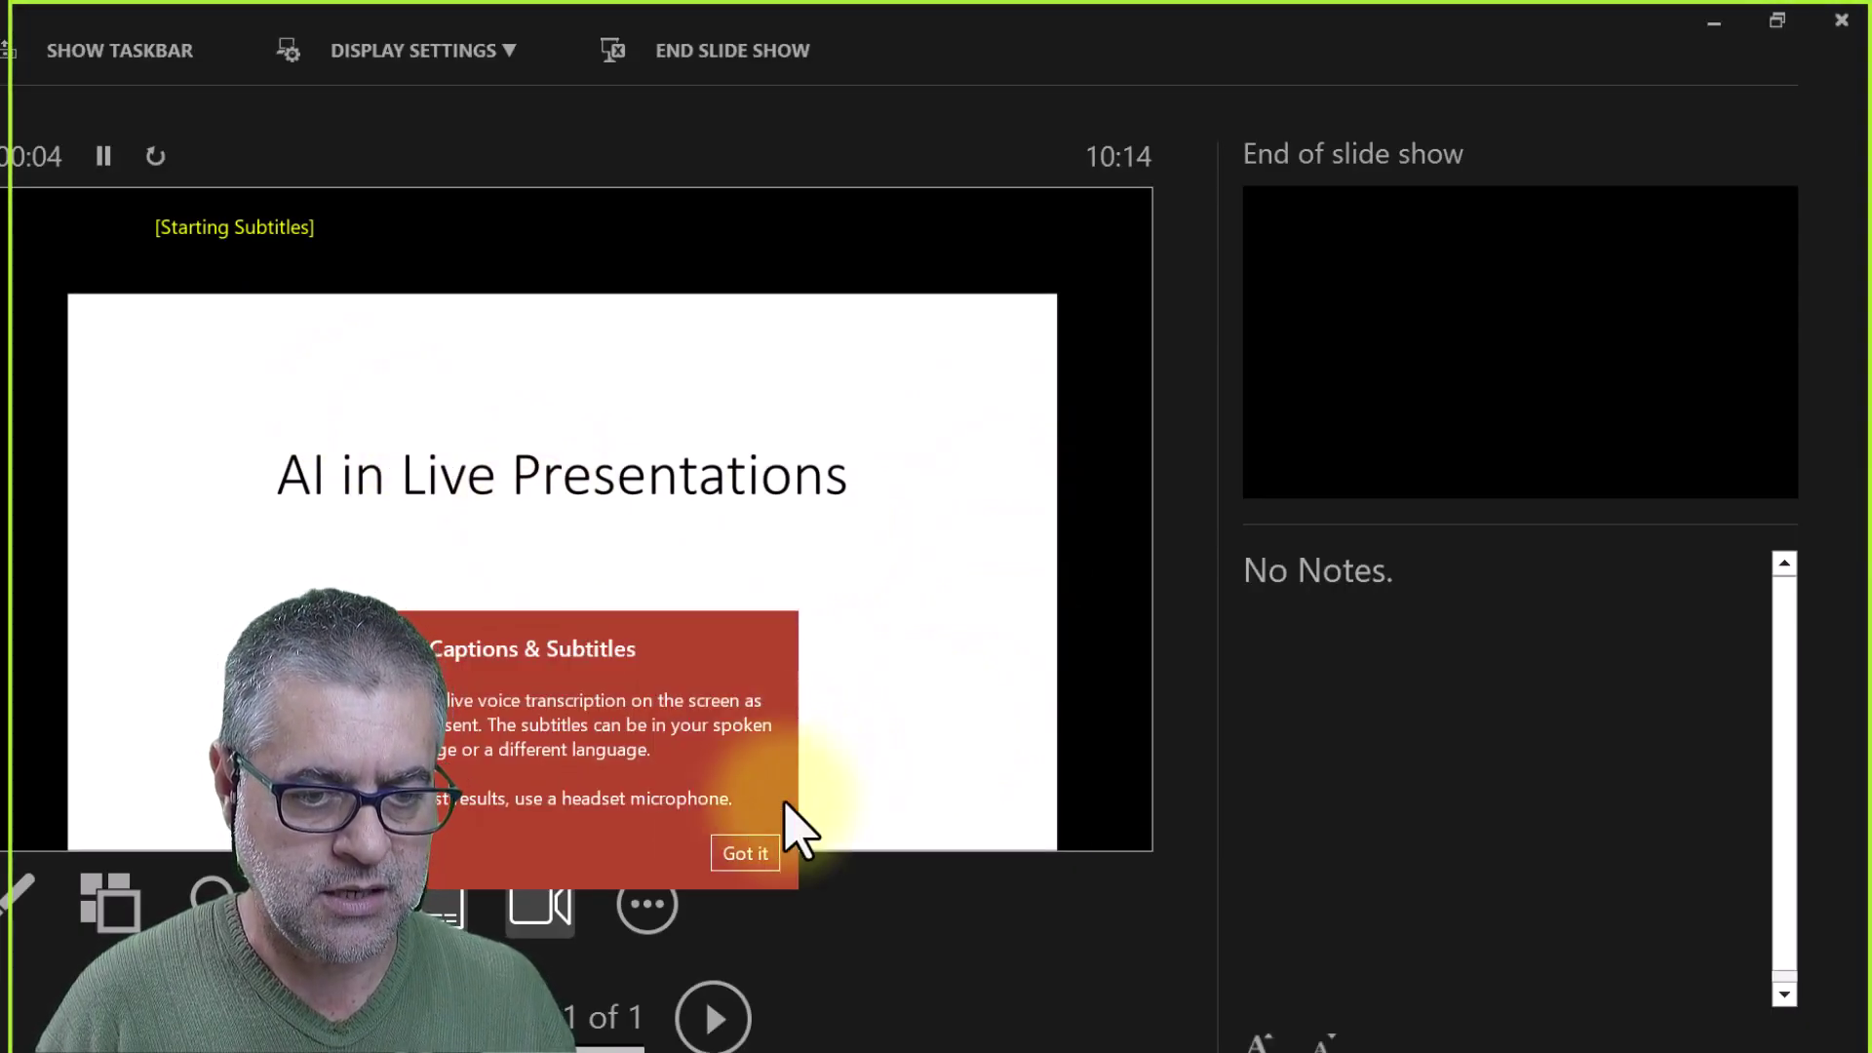
Step: Dismiss the Captions & Subtitles tip, present with Portuguese subtitles, then end the show
left_click(745, 852)
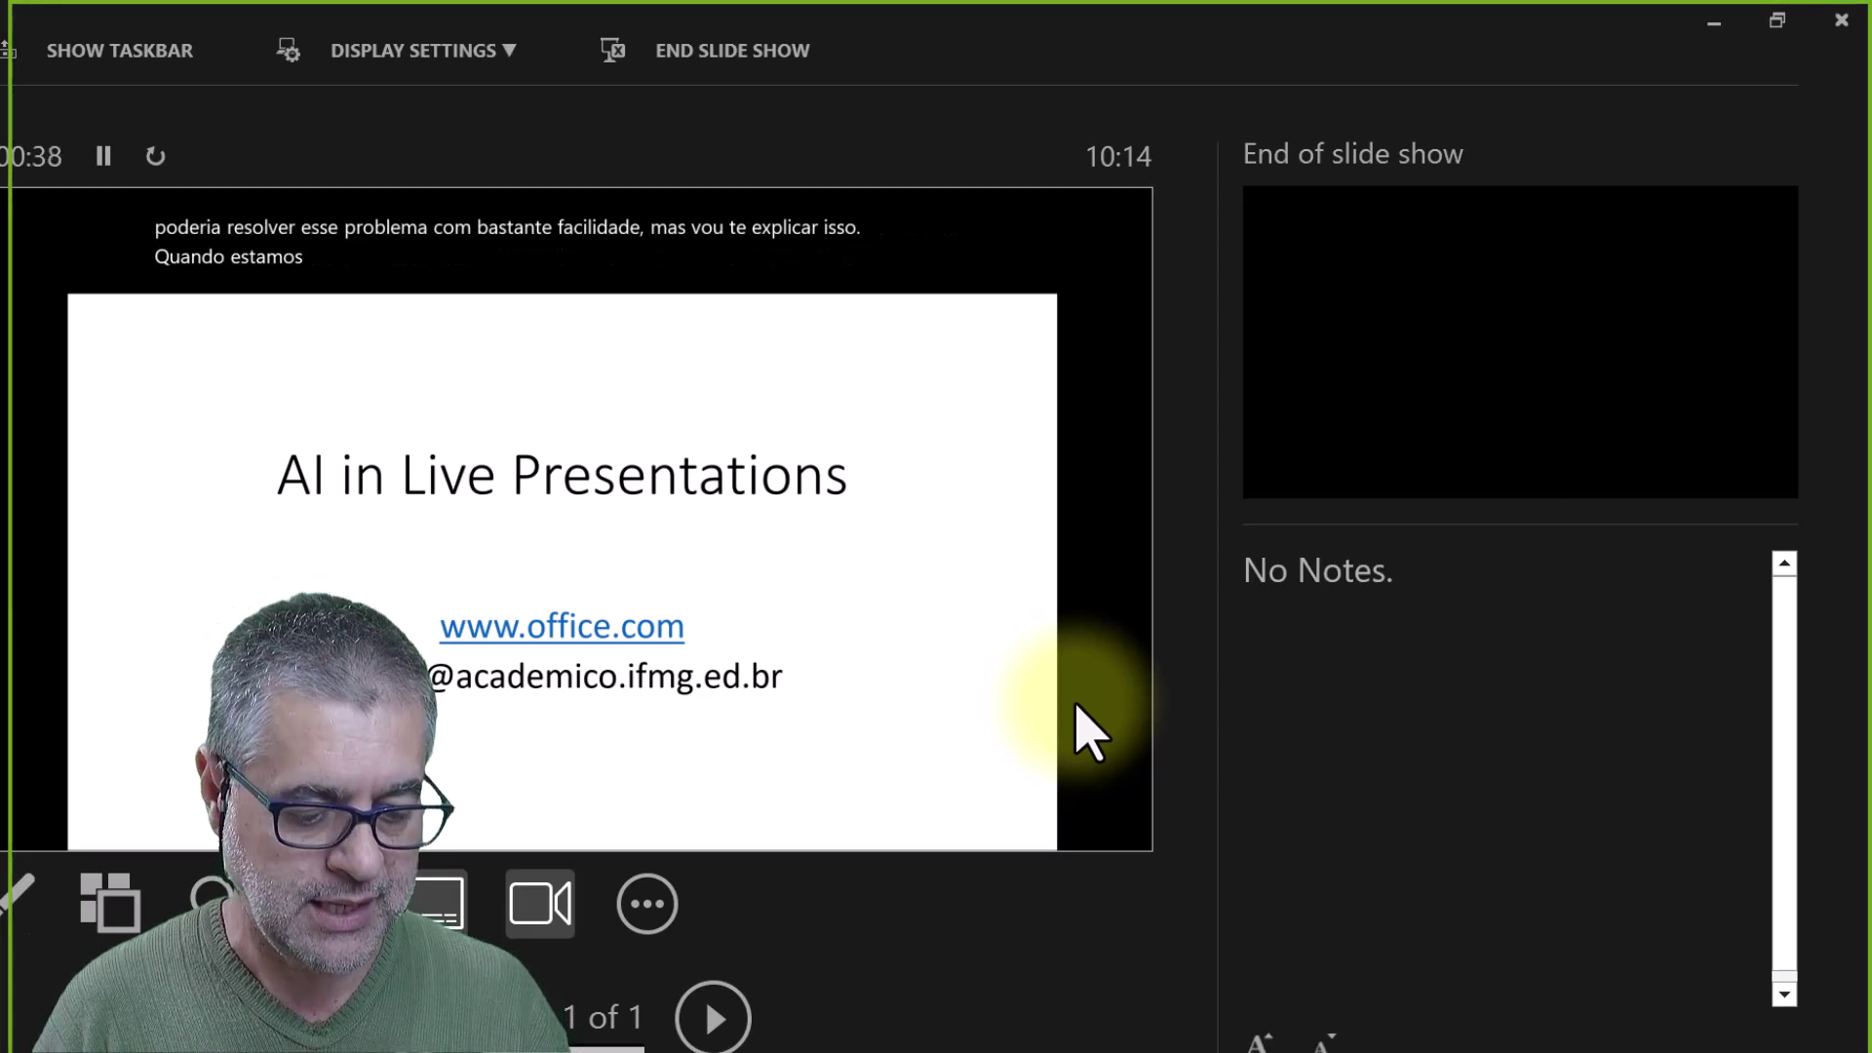
key("Escape")
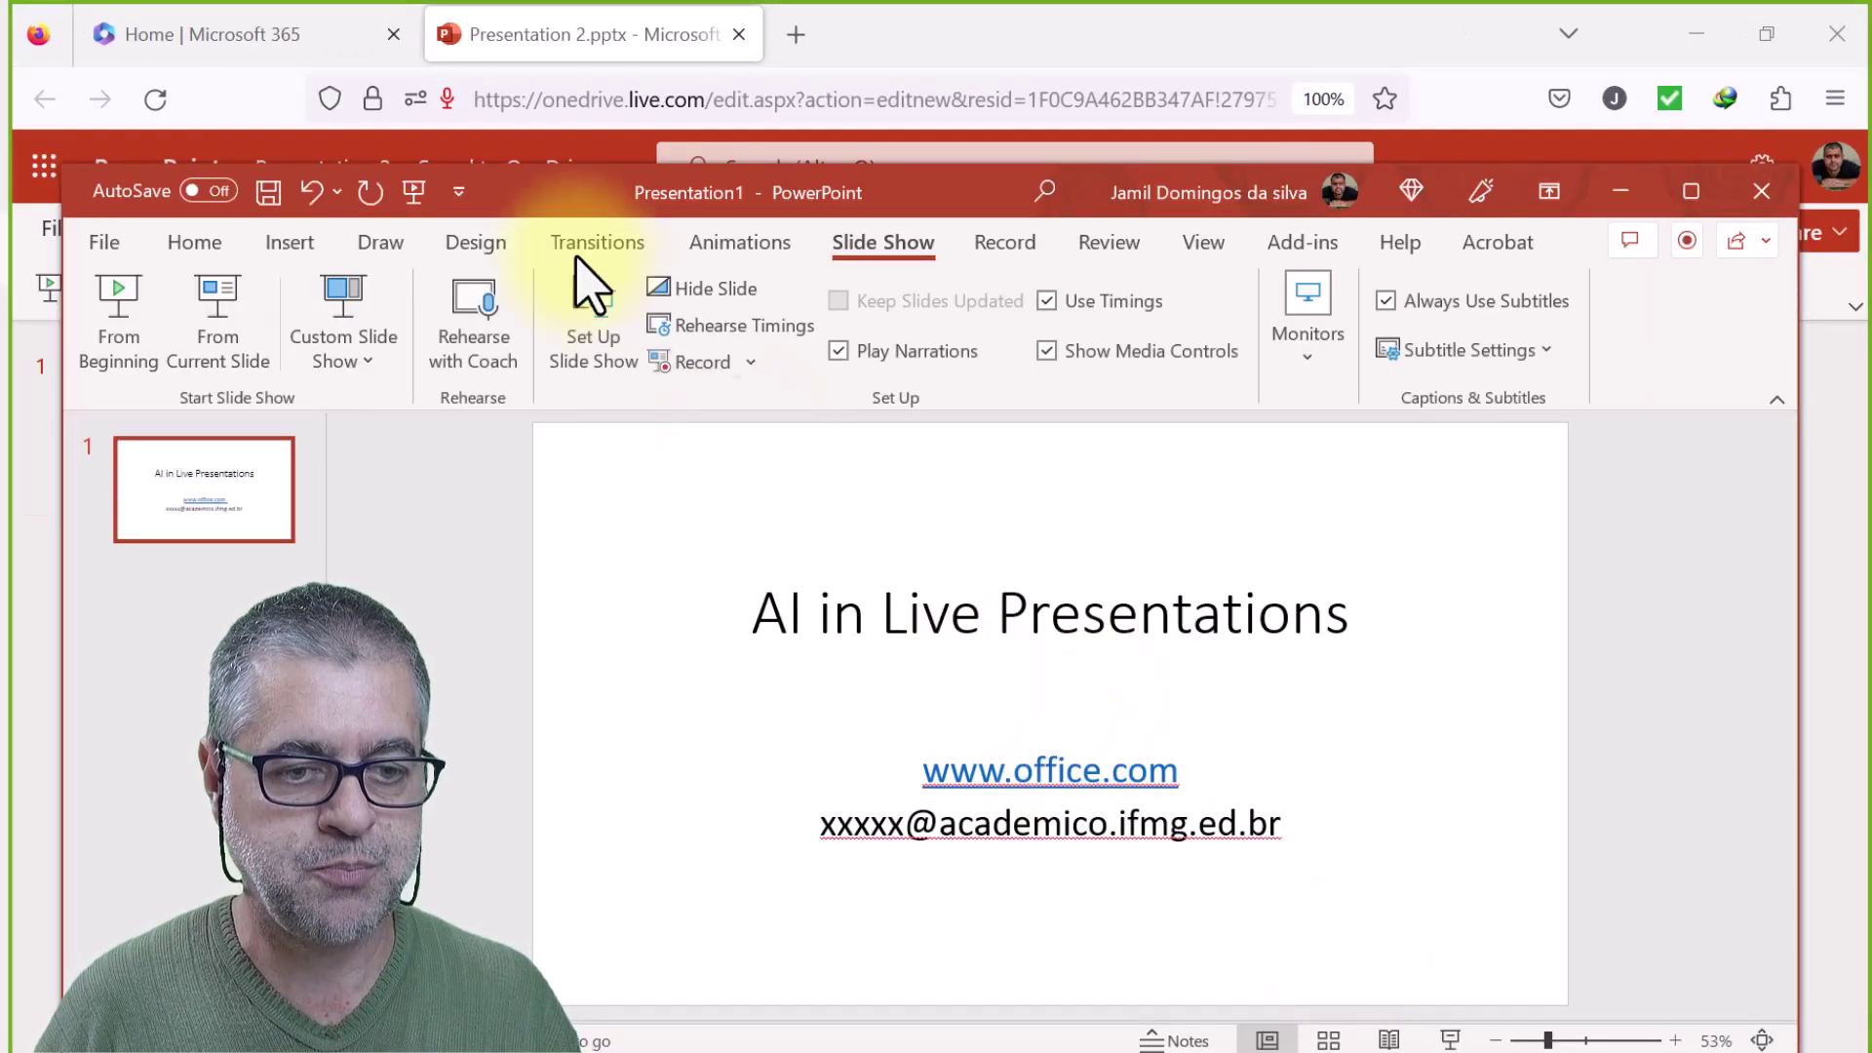
Step: Switch to the Presentation 2.pptx browser tab and review the Spoken Language list, keeping English (U.S.)
left_click(569, 35)
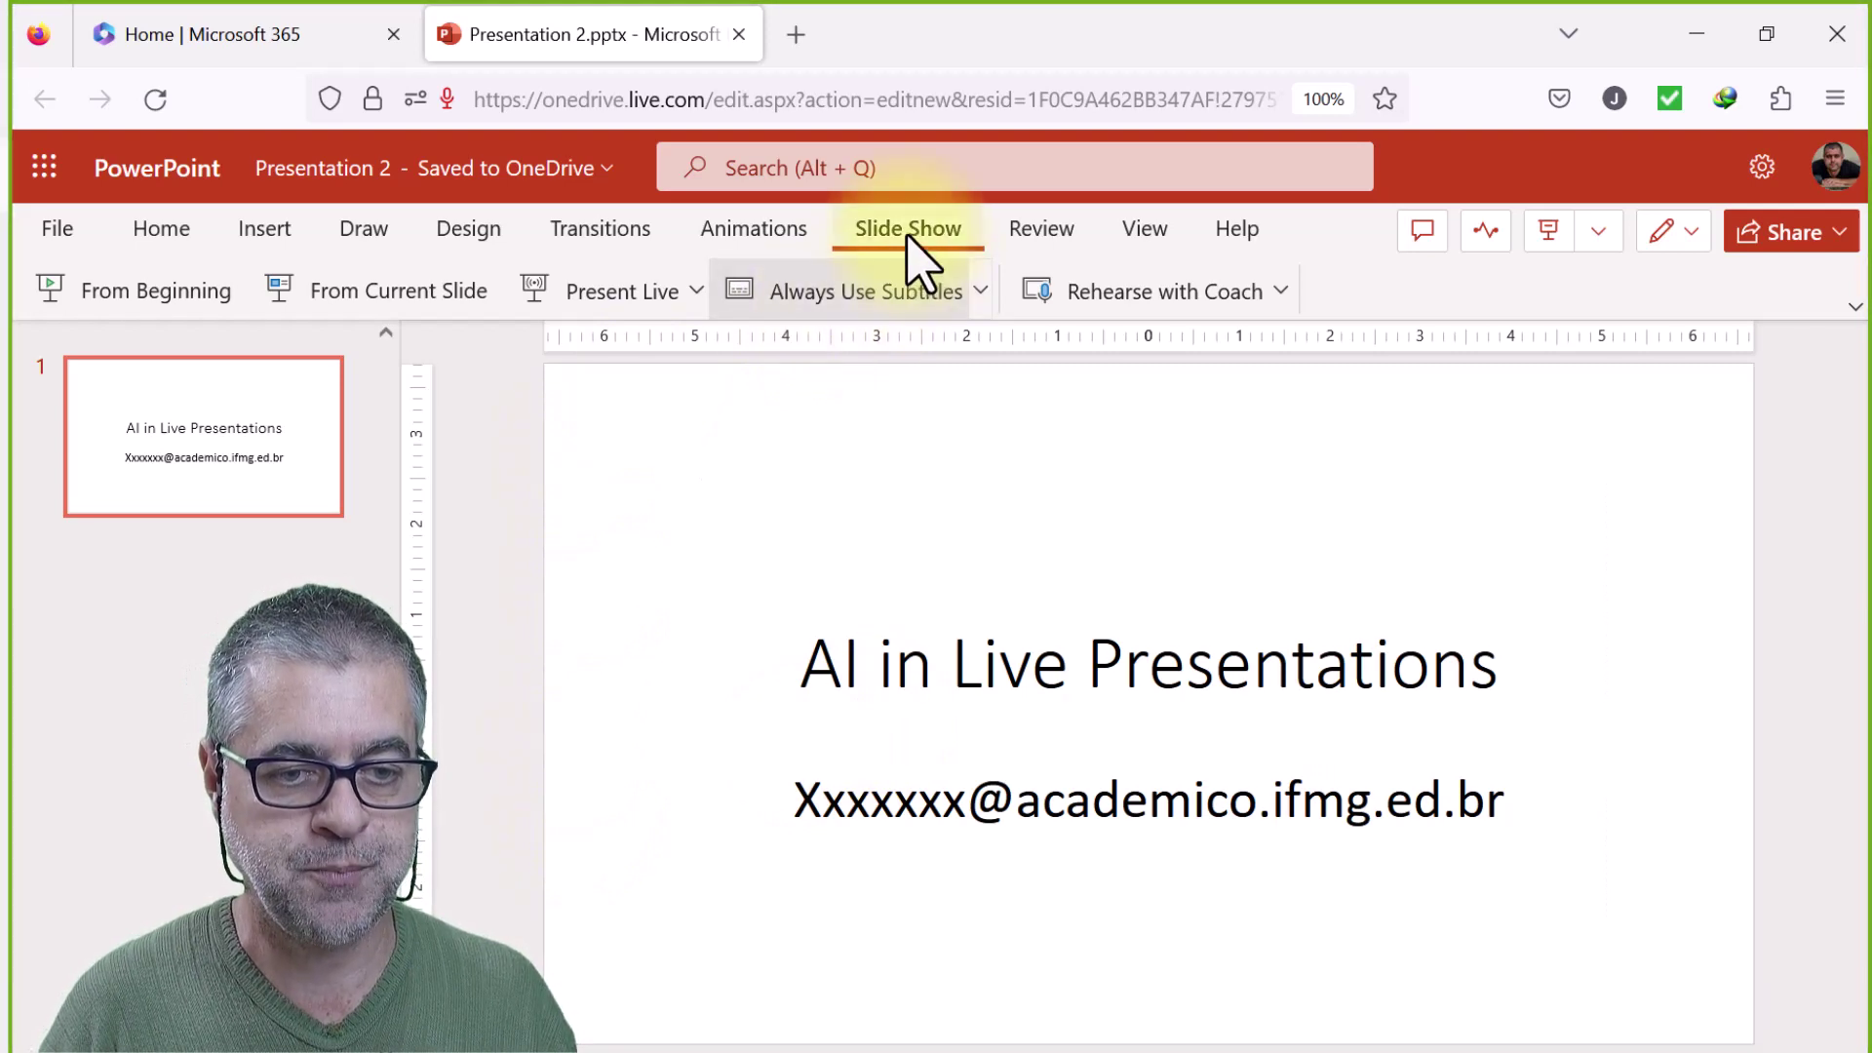
left_click(982, 289)
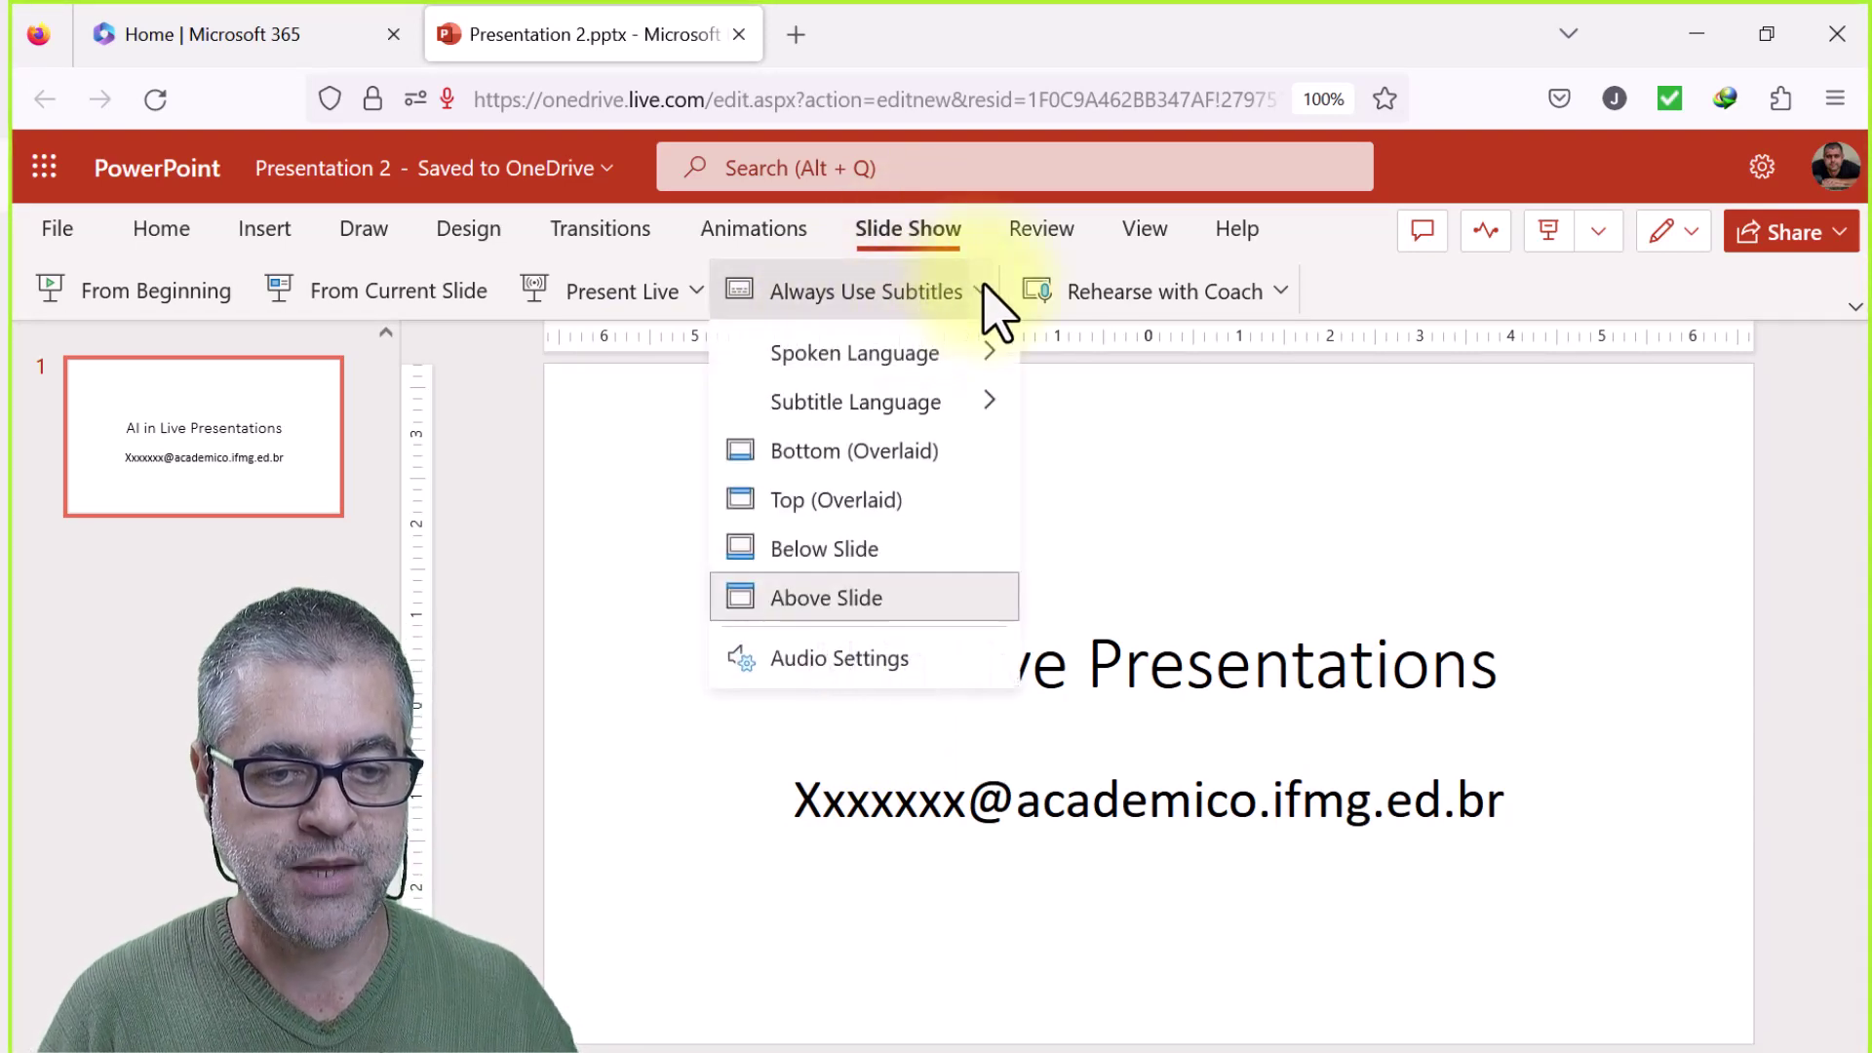
mouse_move(989, 354)
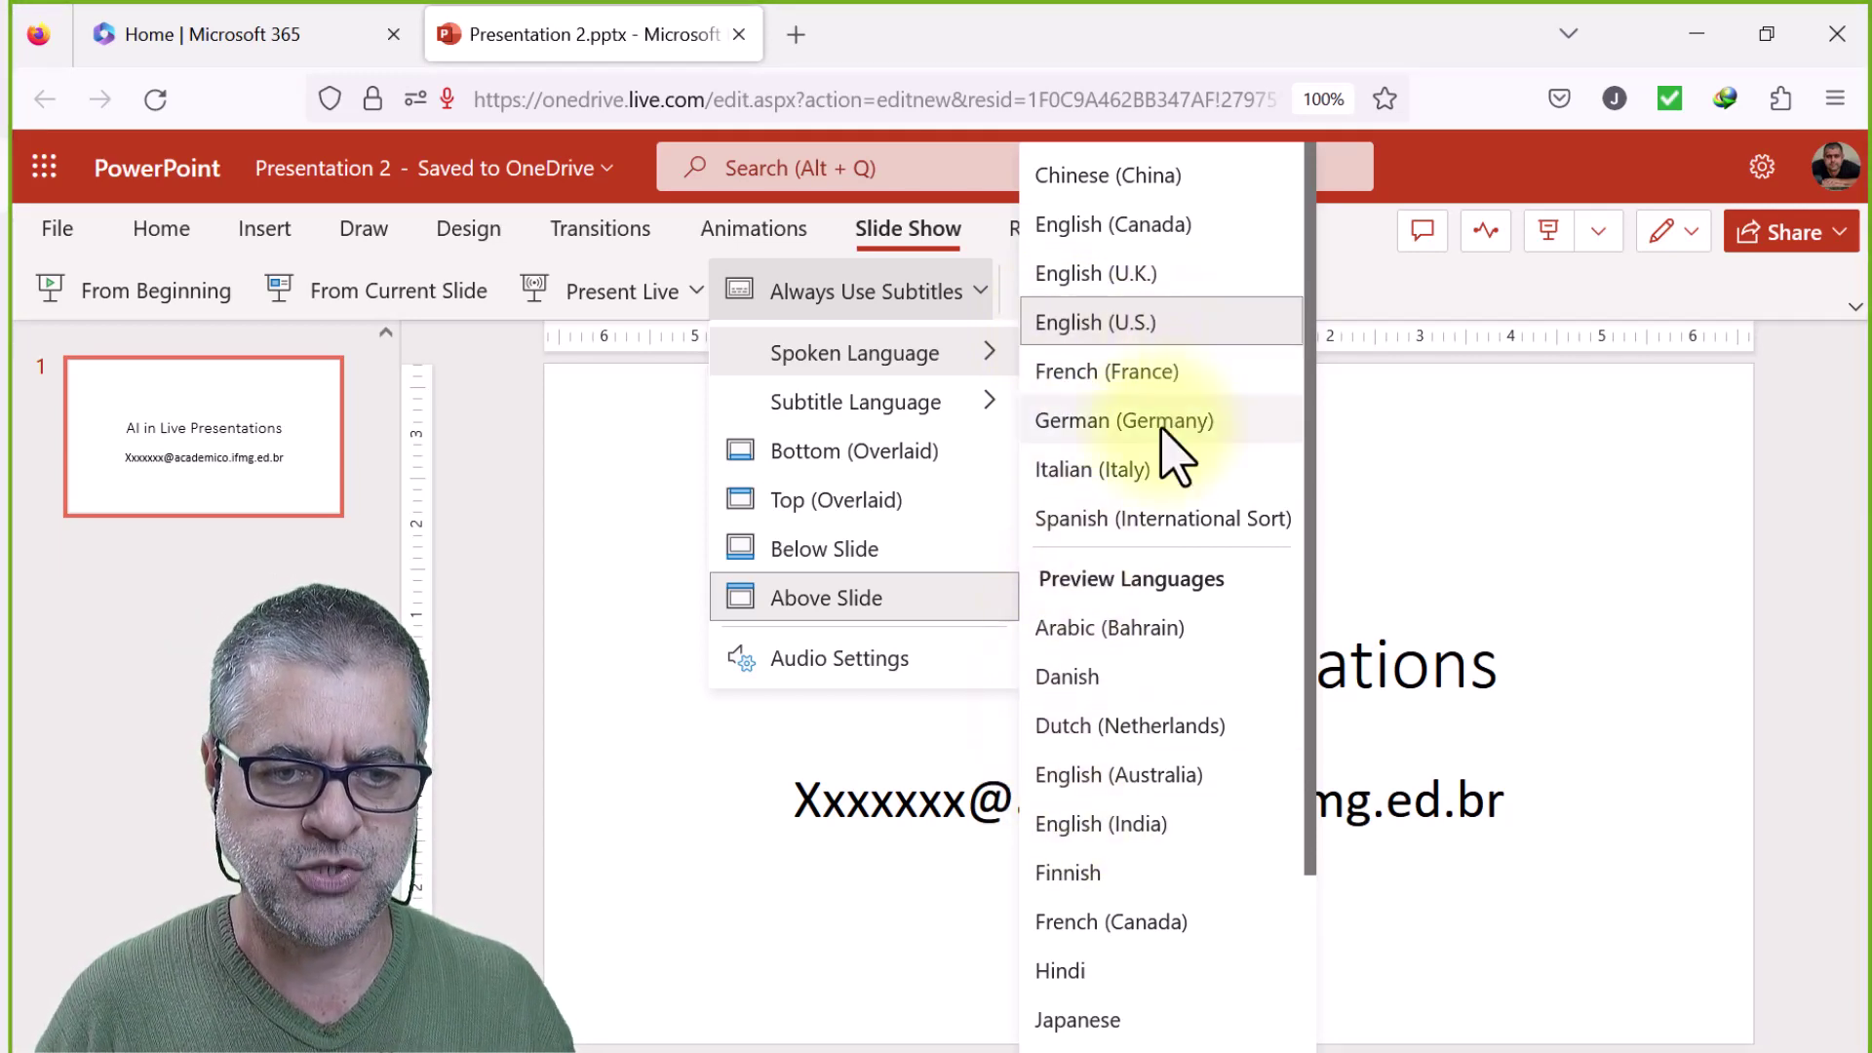
scroll(1173, 458, "down", 3)
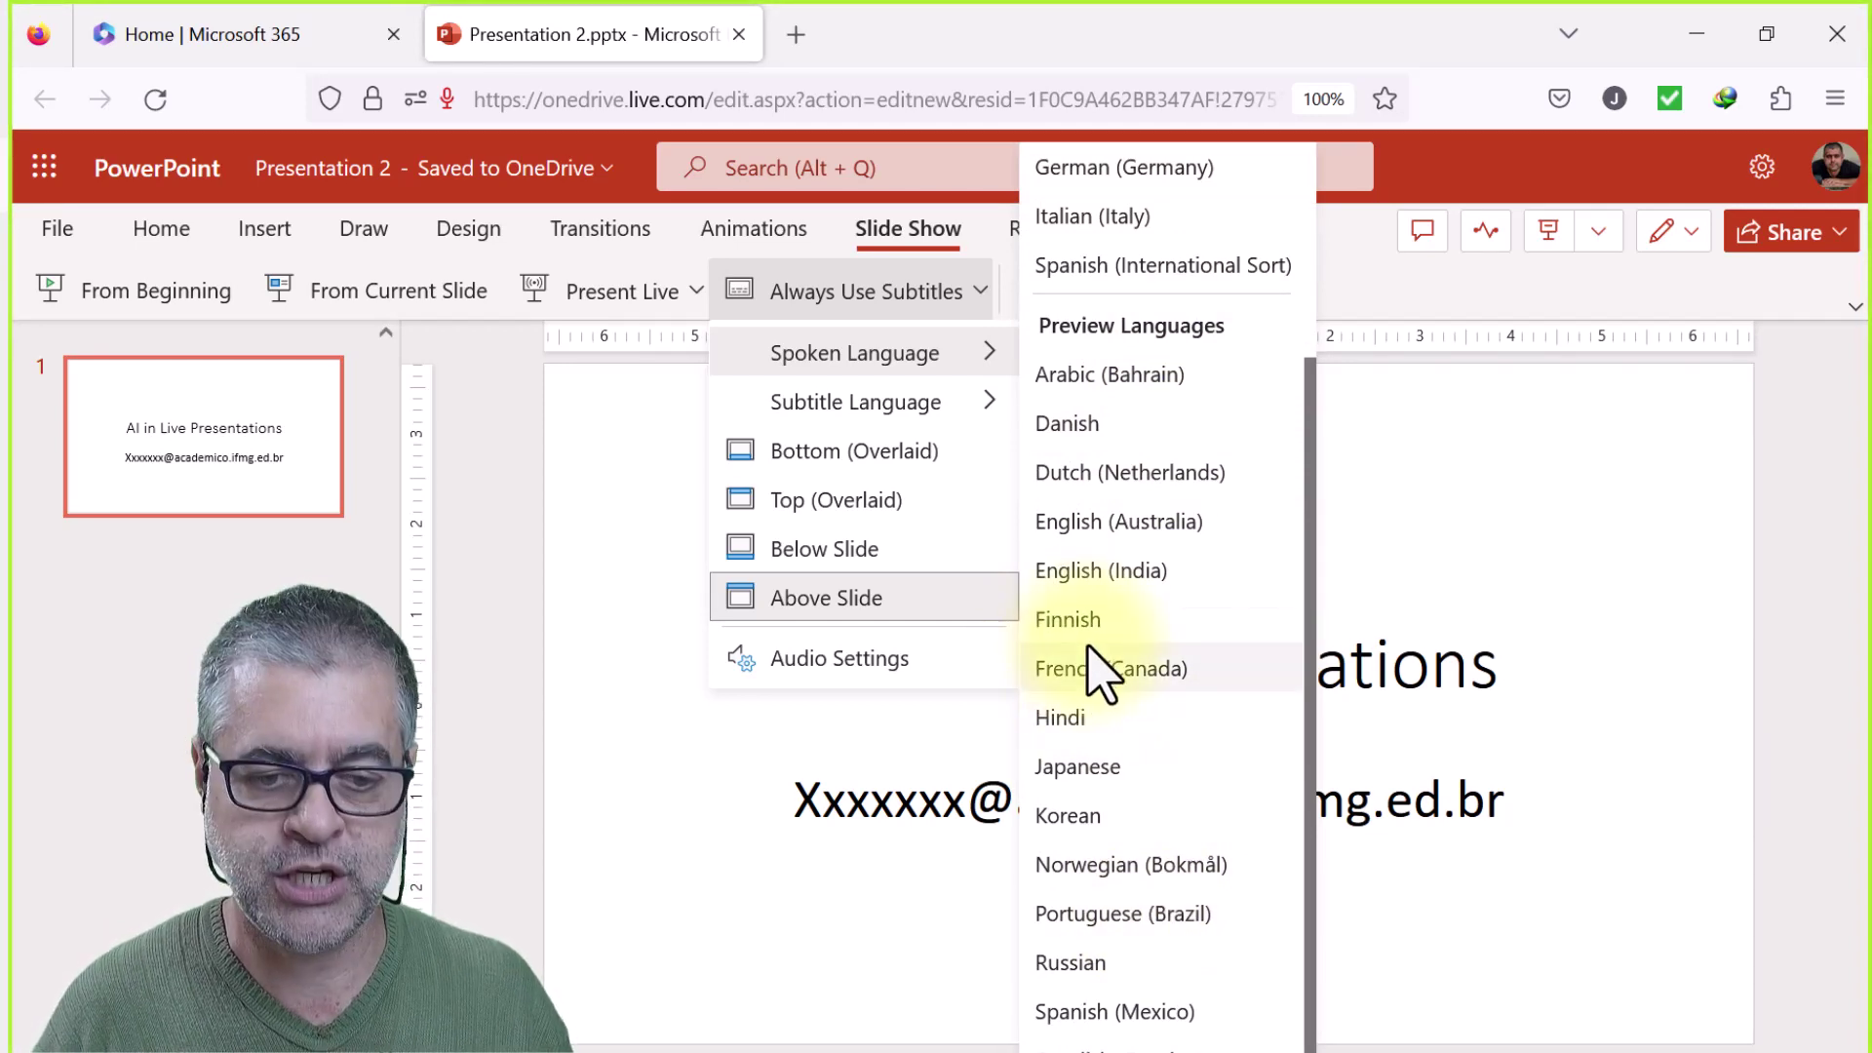
Step: Close the spoken-language list and choose English as the web subtitle language
left_click(1136, 926)
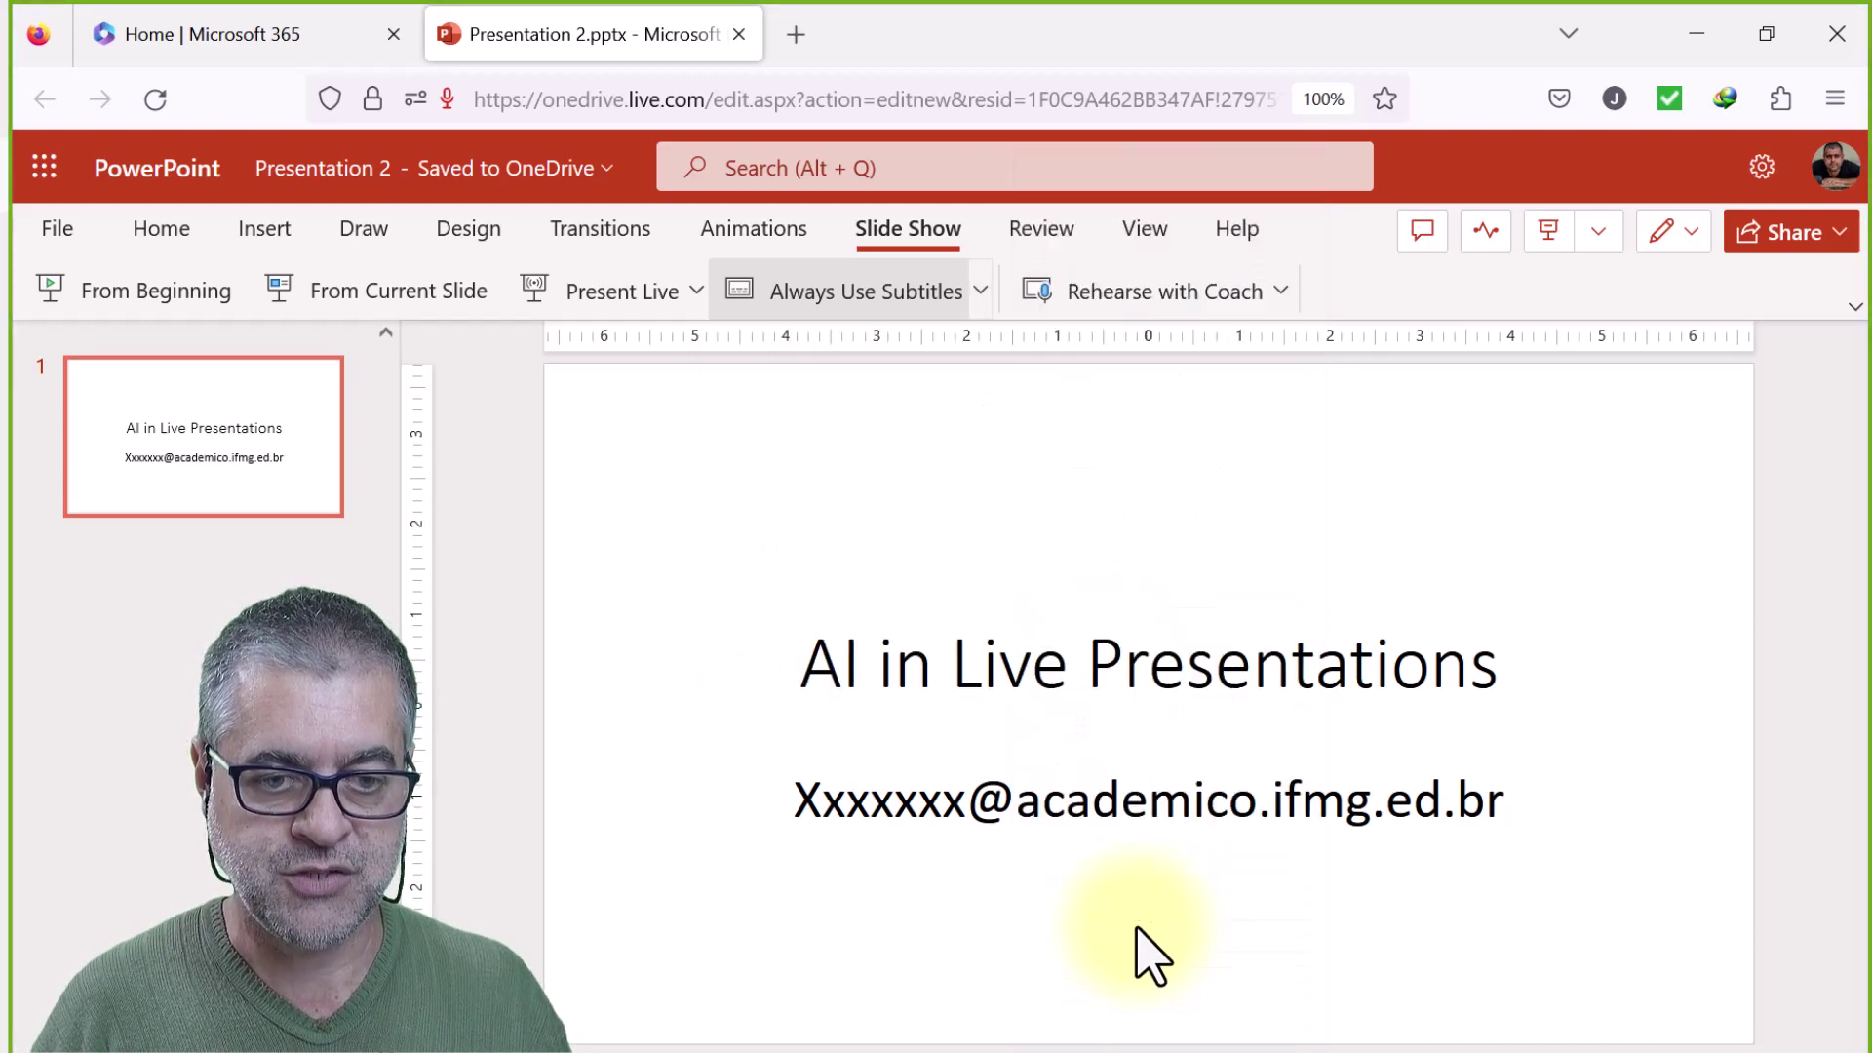
left_click(979, 298)
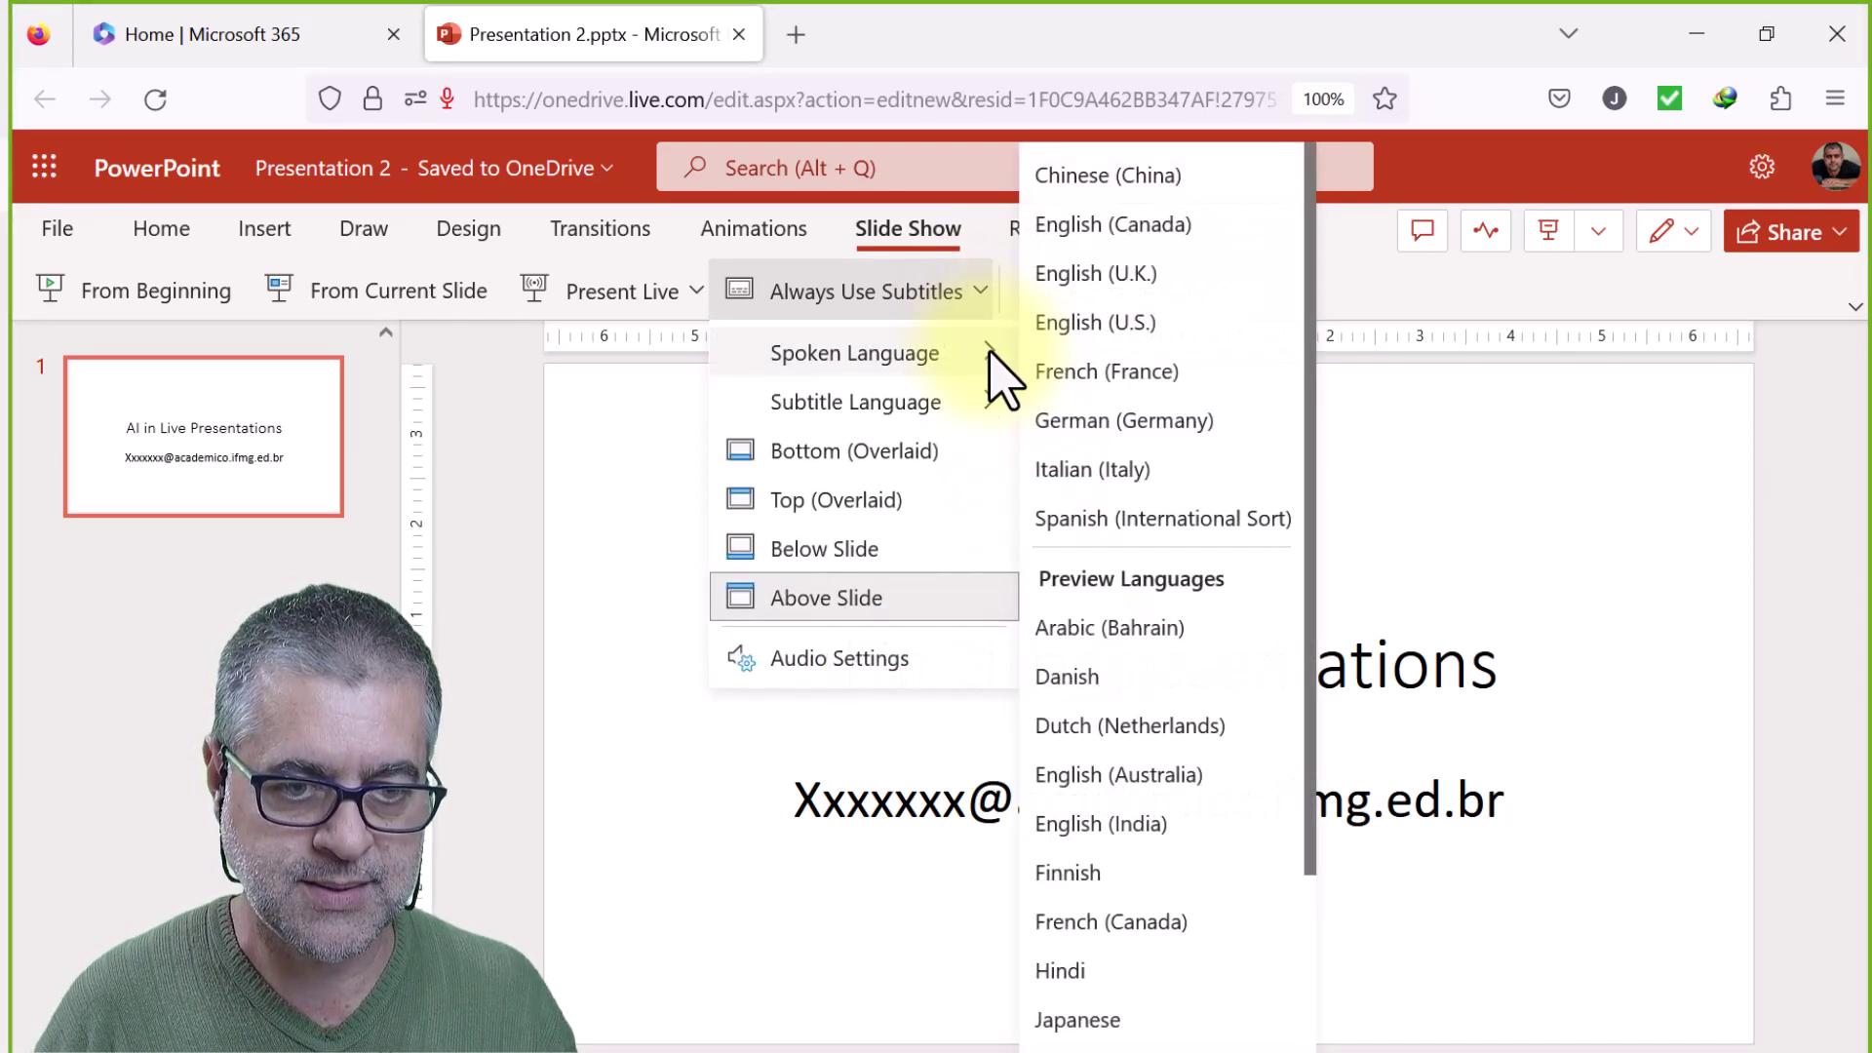
mouse_move(980, 414)
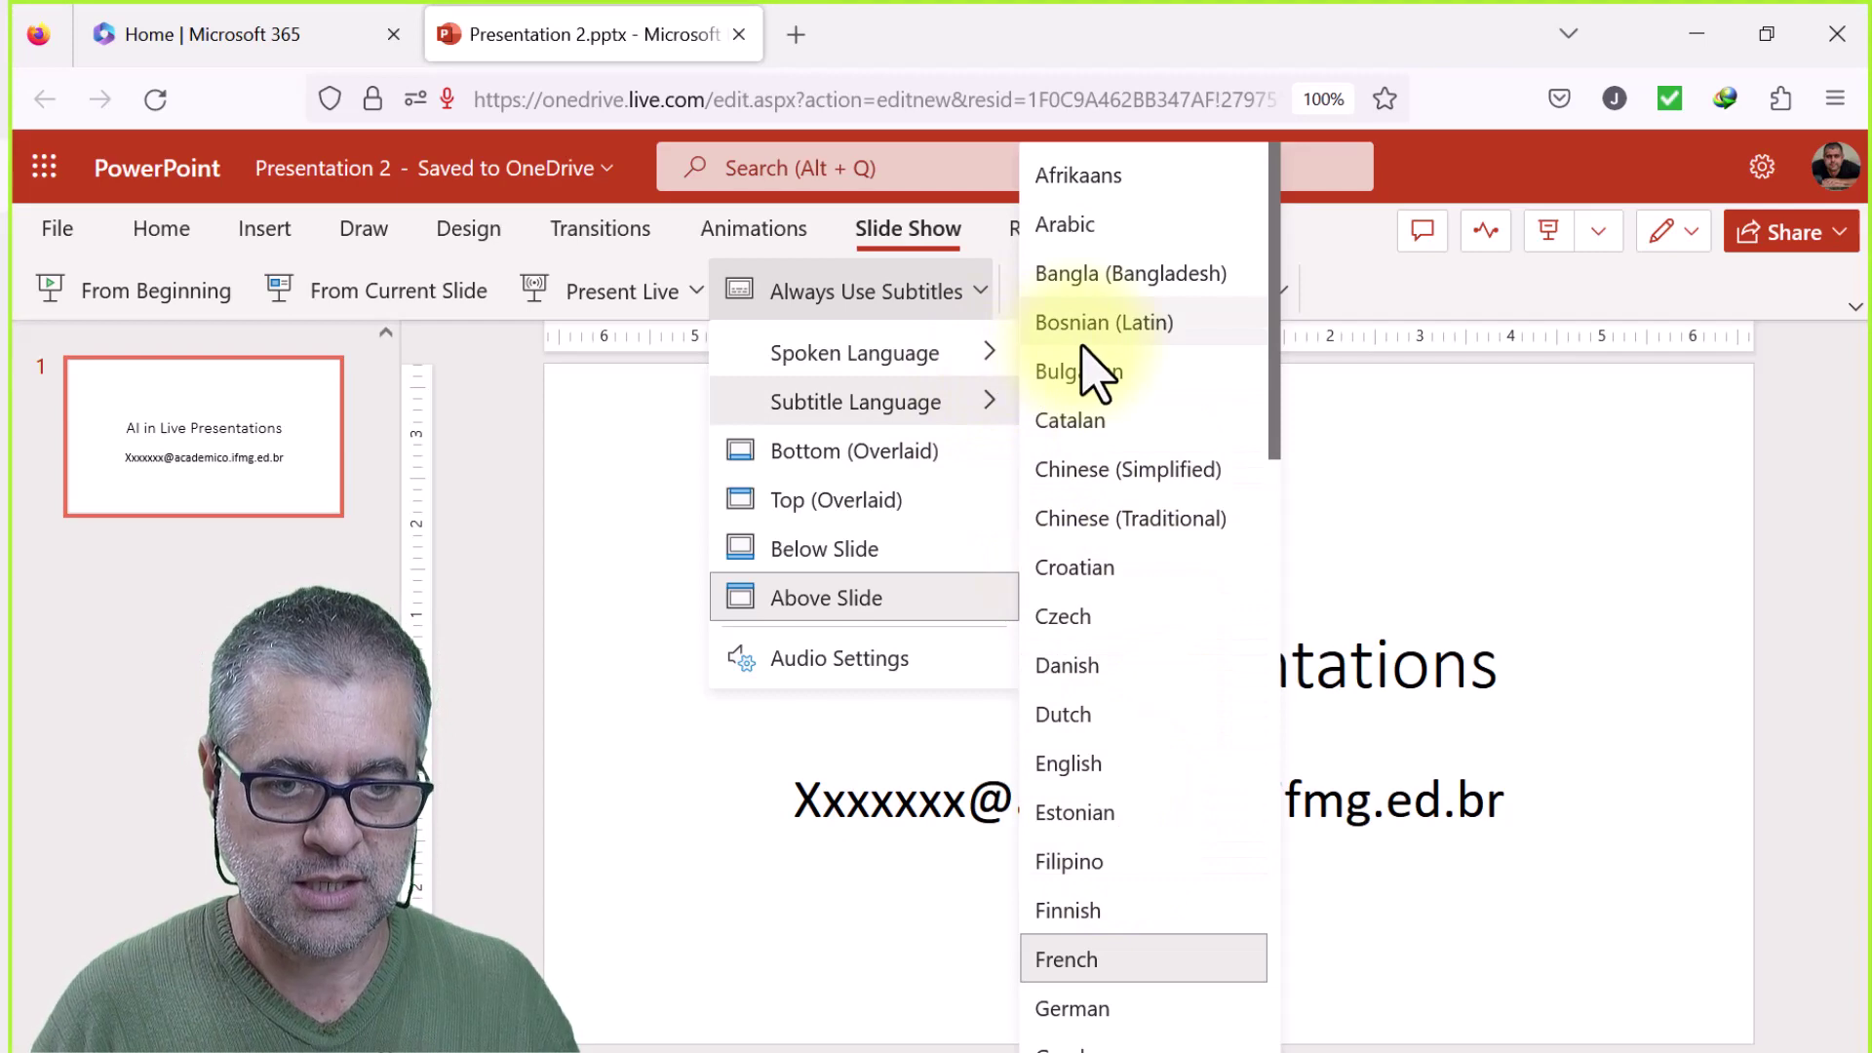
scroll(1105, 575, "down", 6)
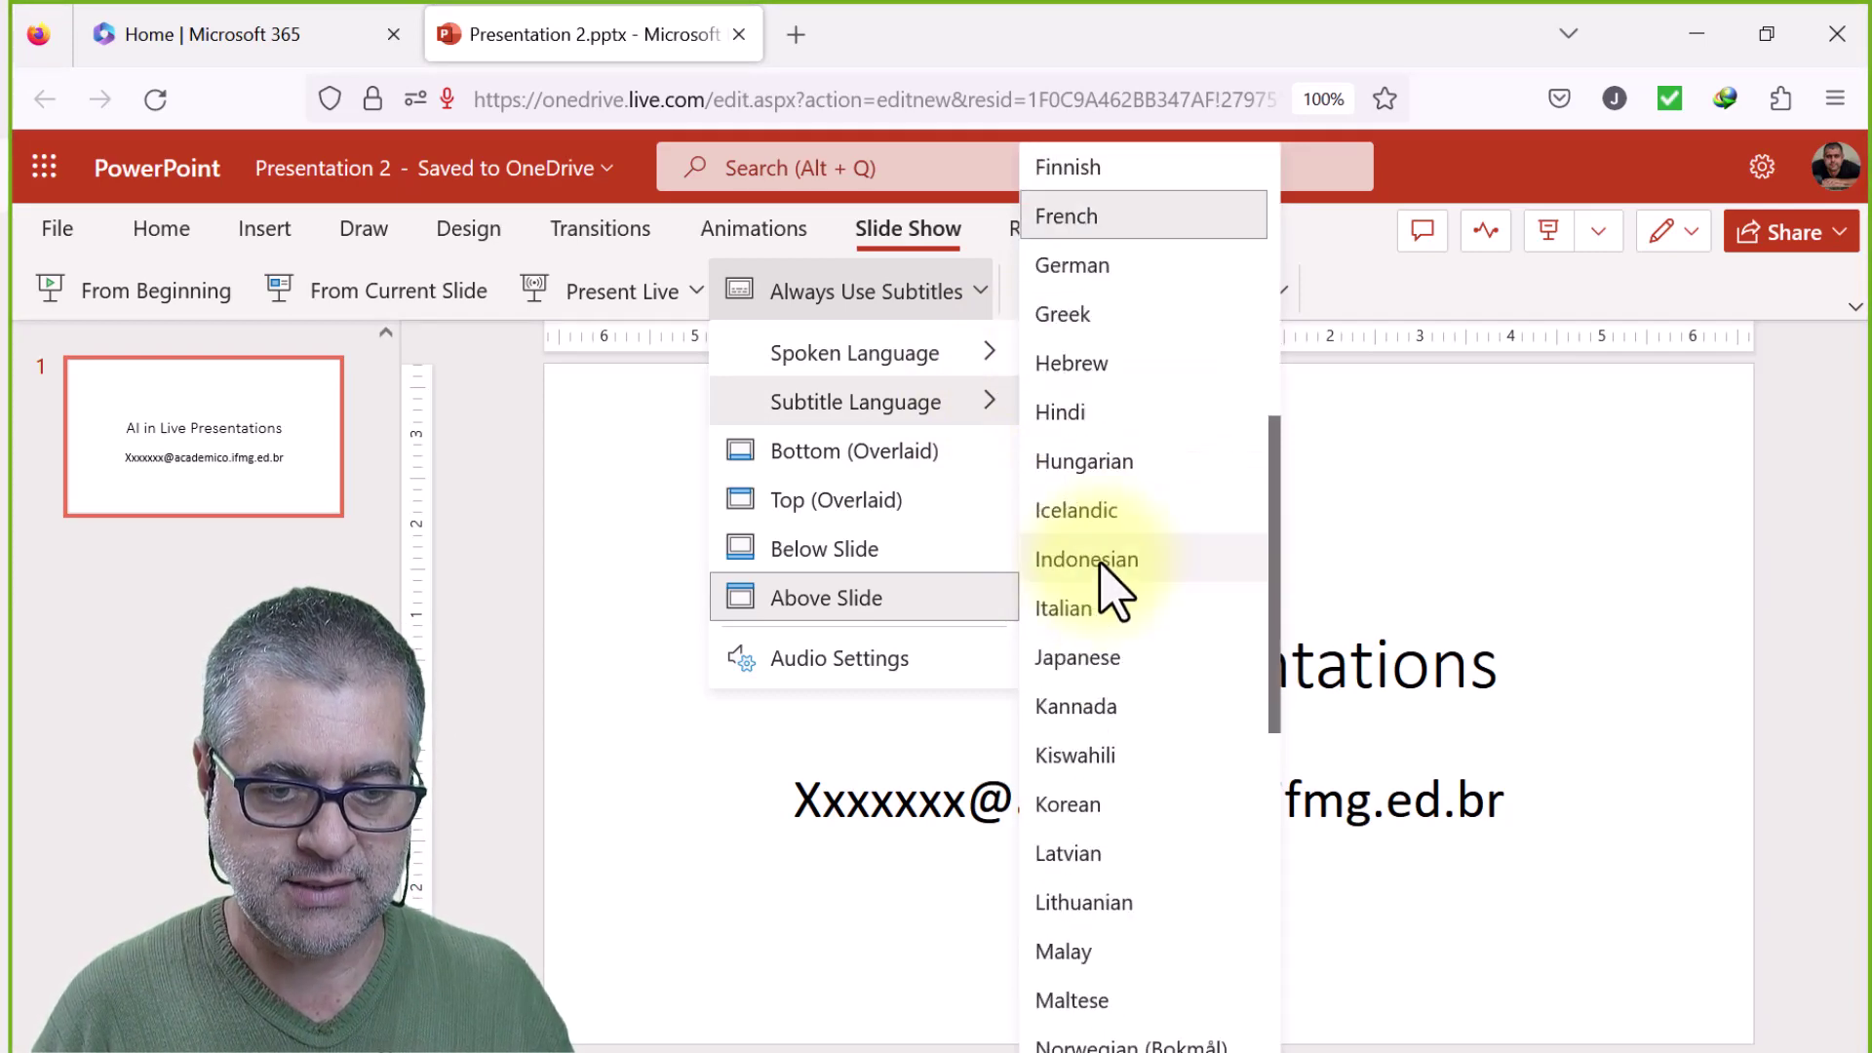
scroll(1119, 622, "down", 3)
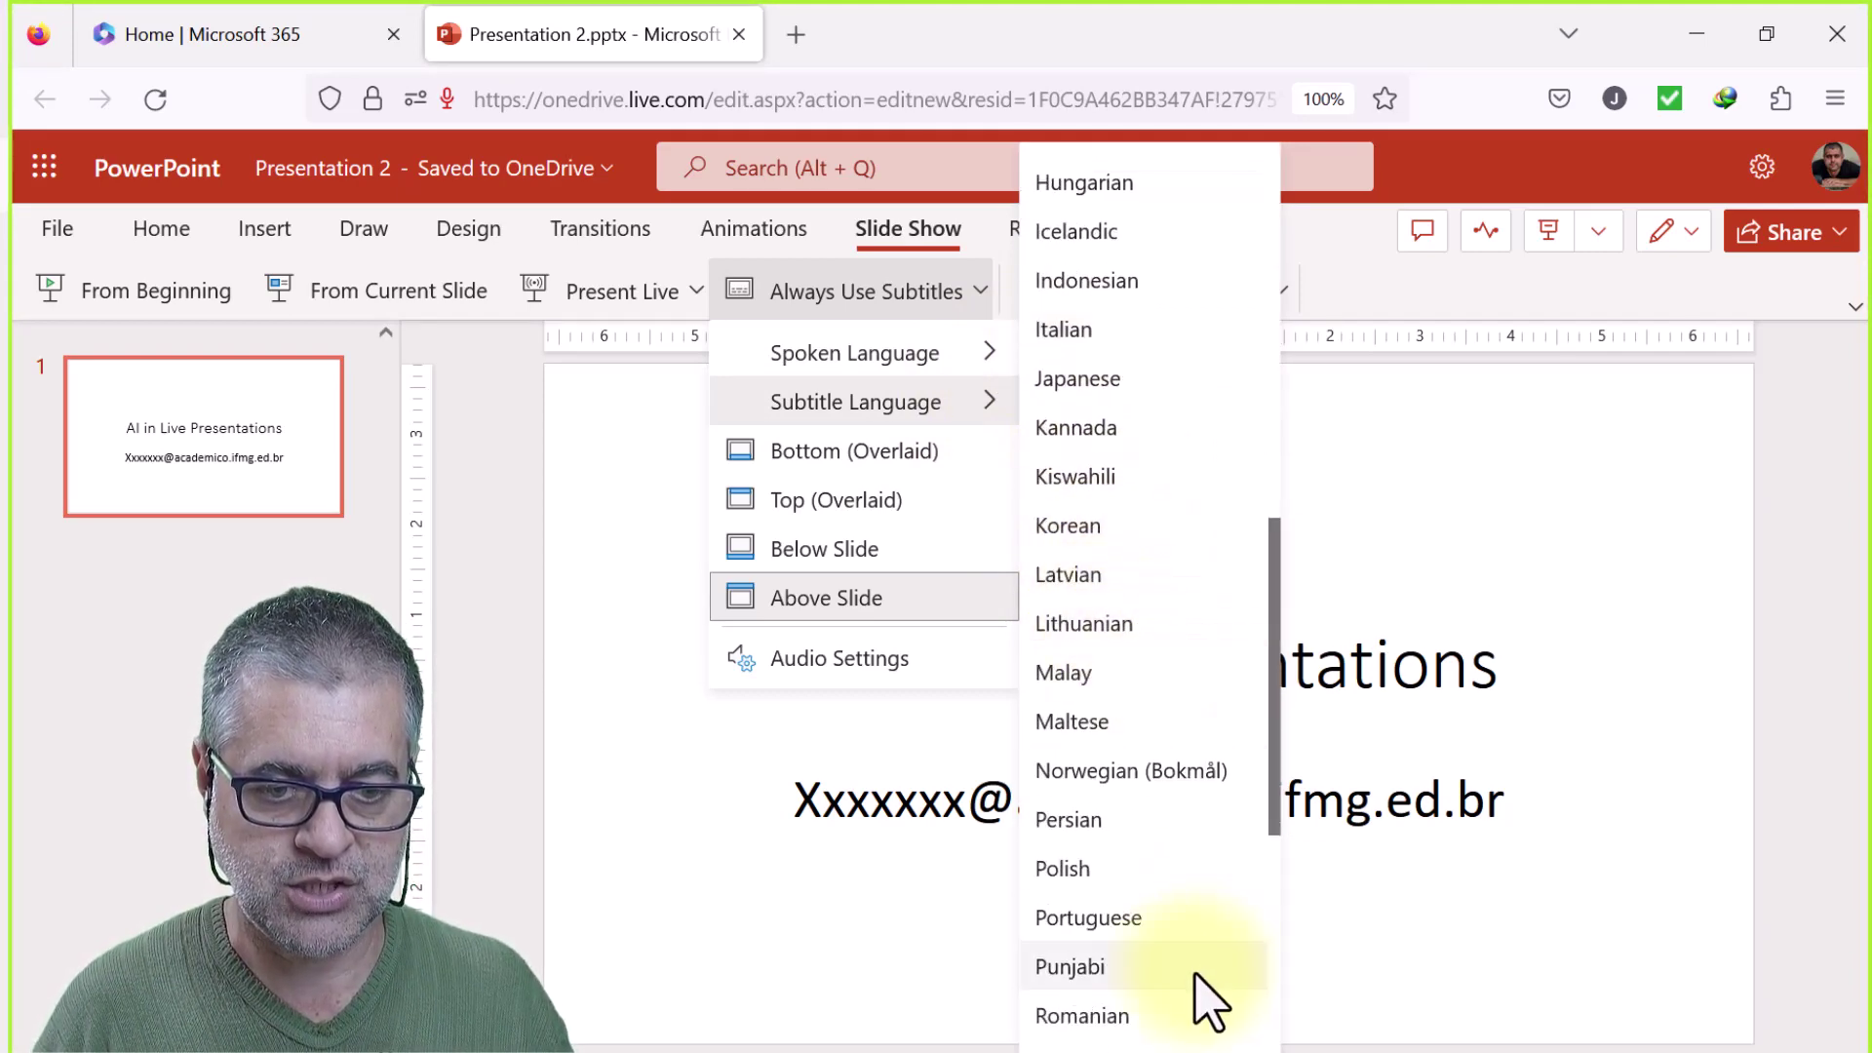
scroll(1172, 761, "up", 3)
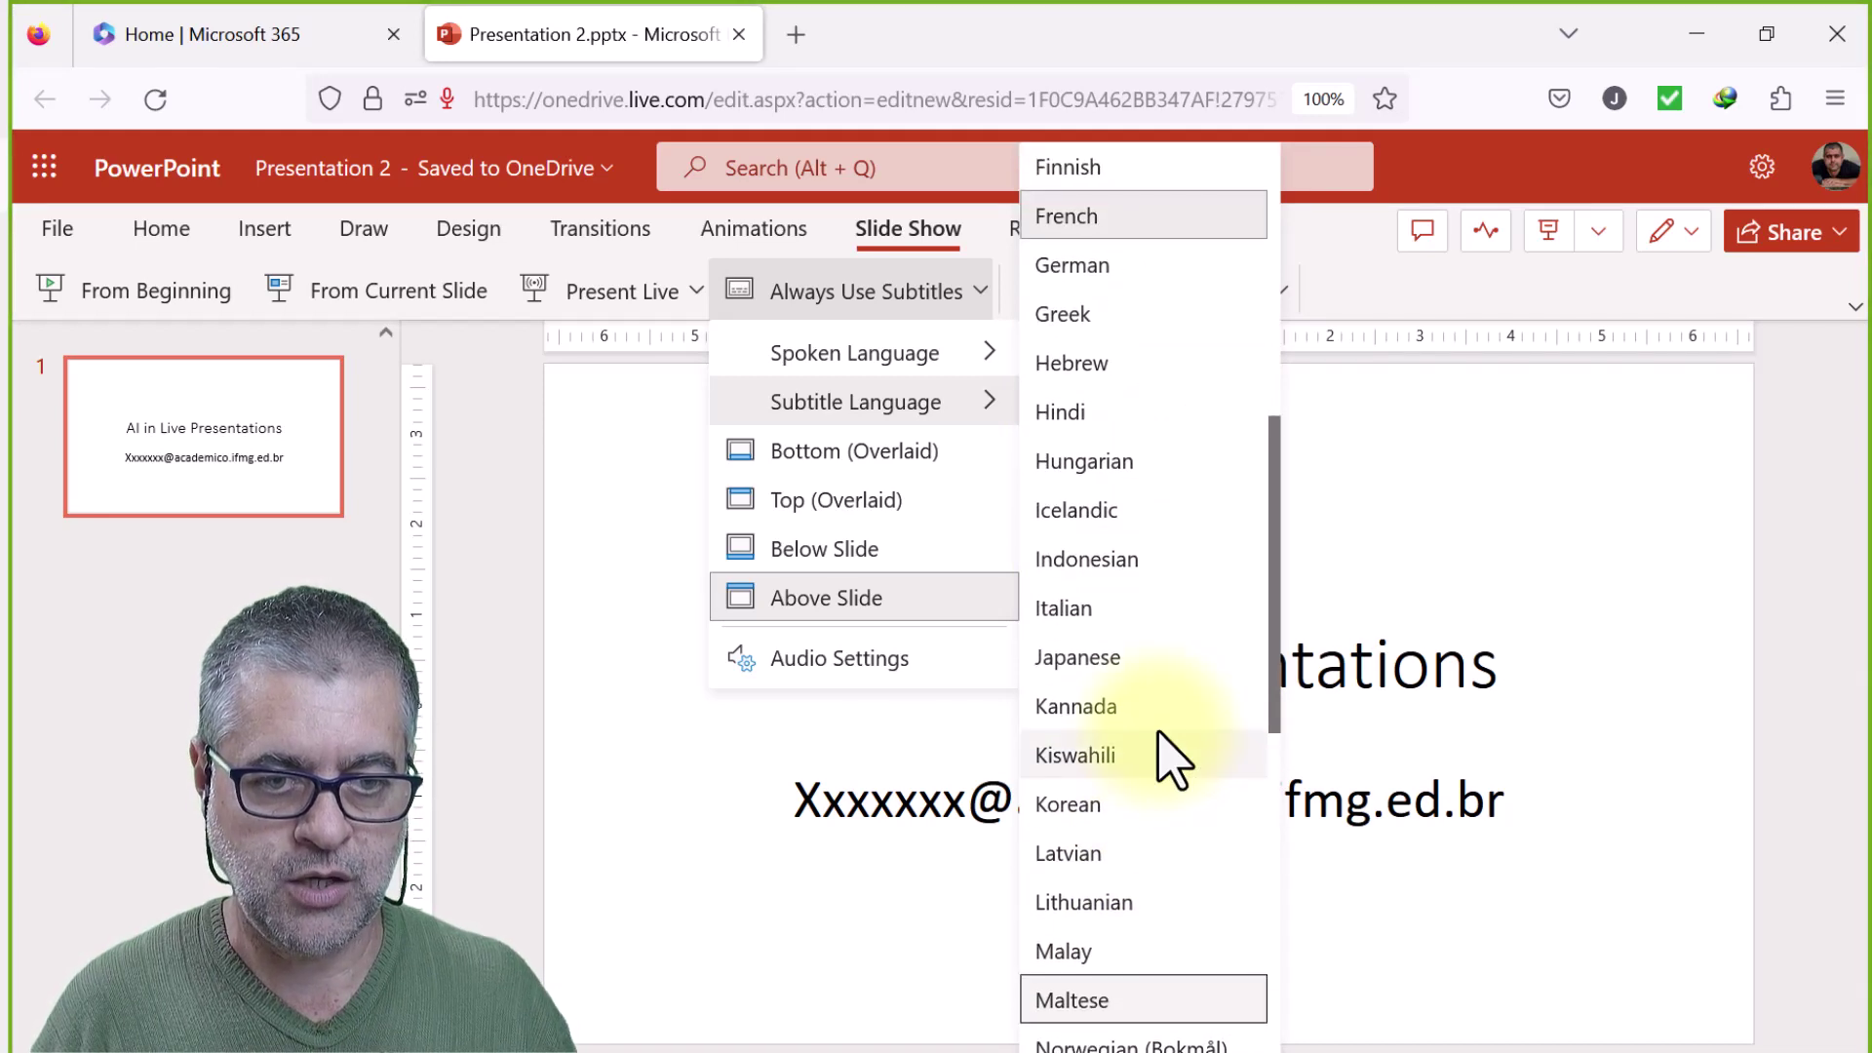
scroll(1170, 711, "up", 3)
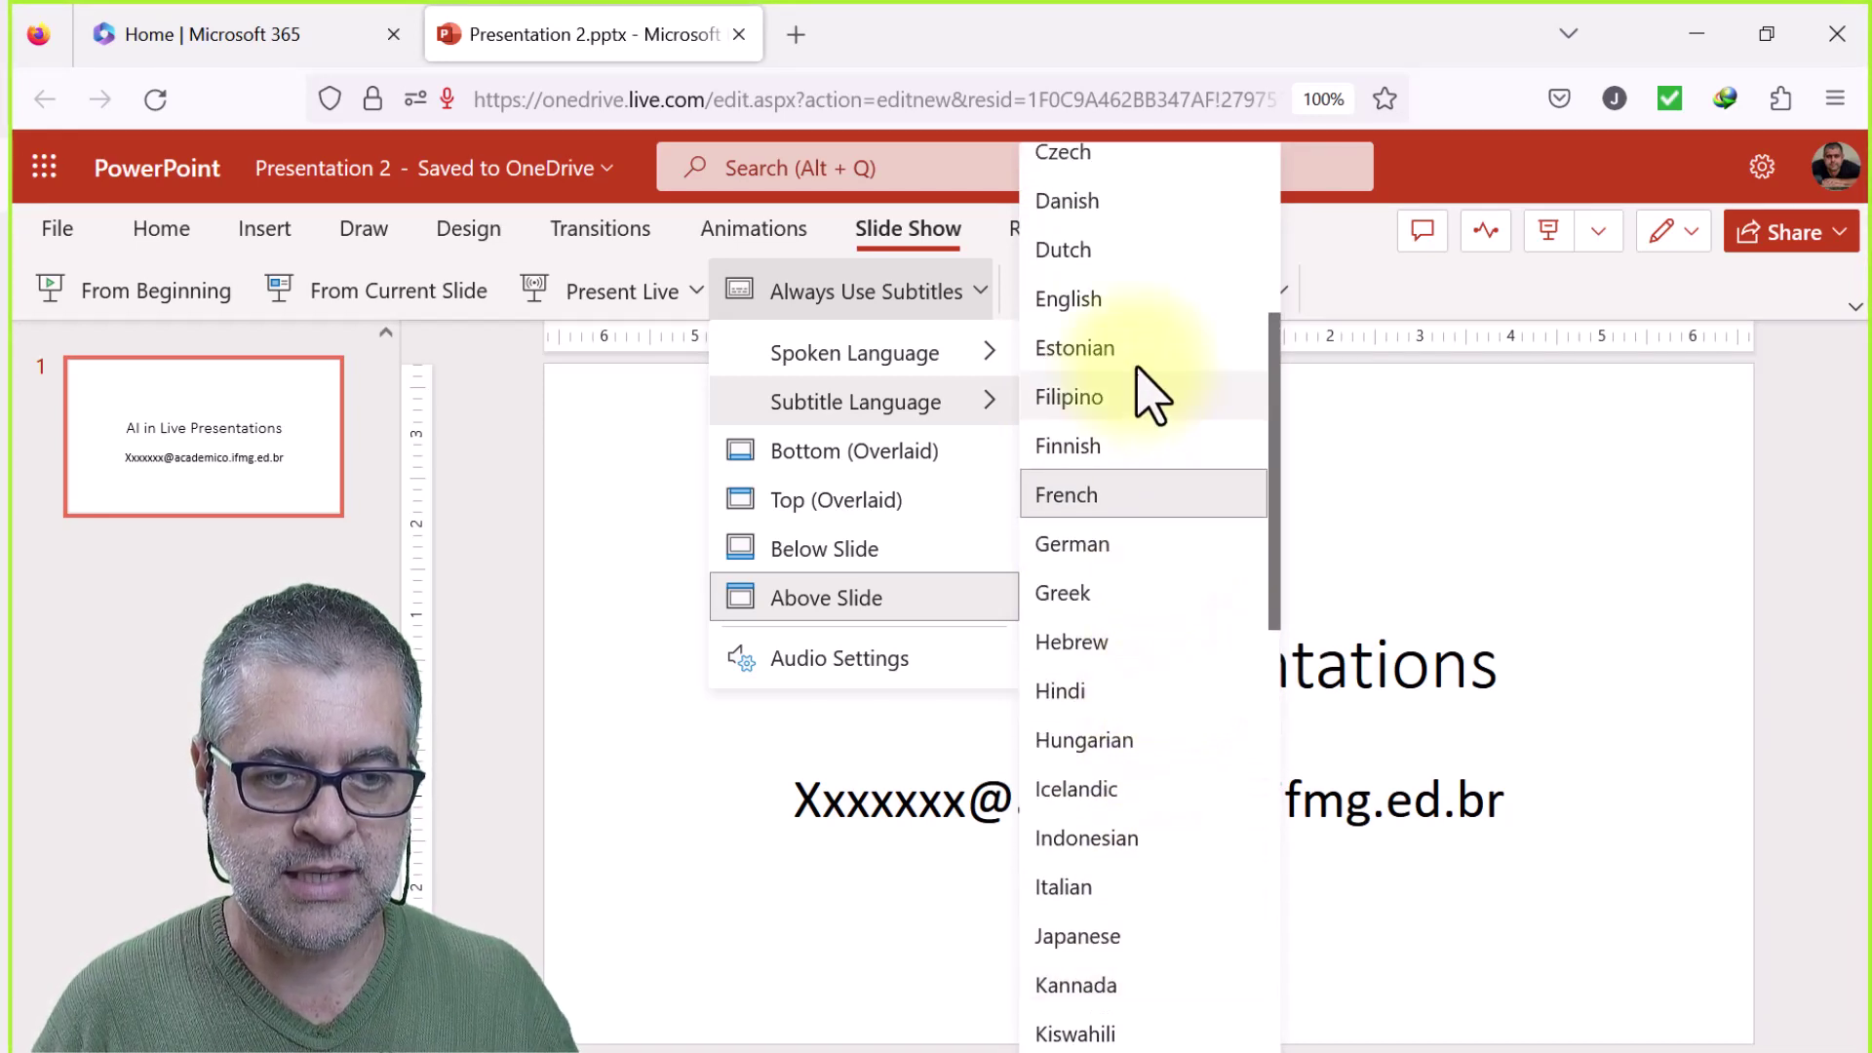
left_click(1105, 300)
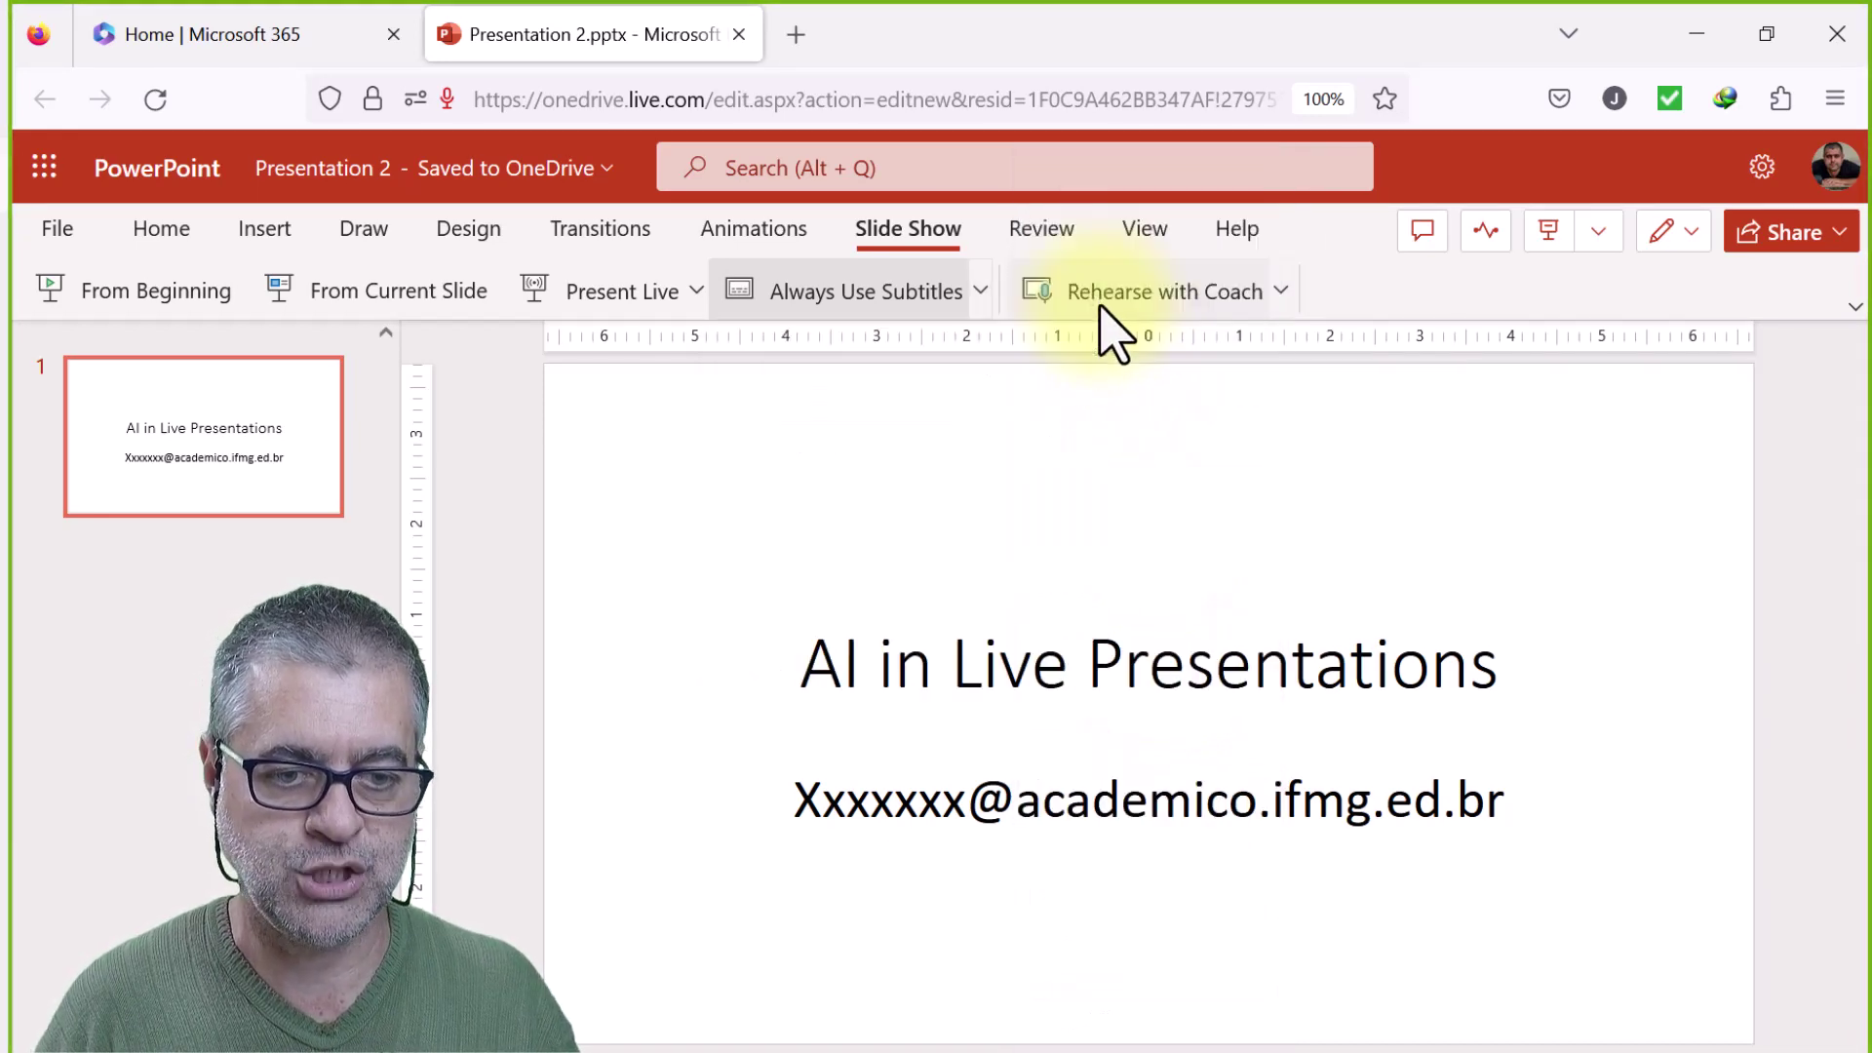
left_click(980, 292)
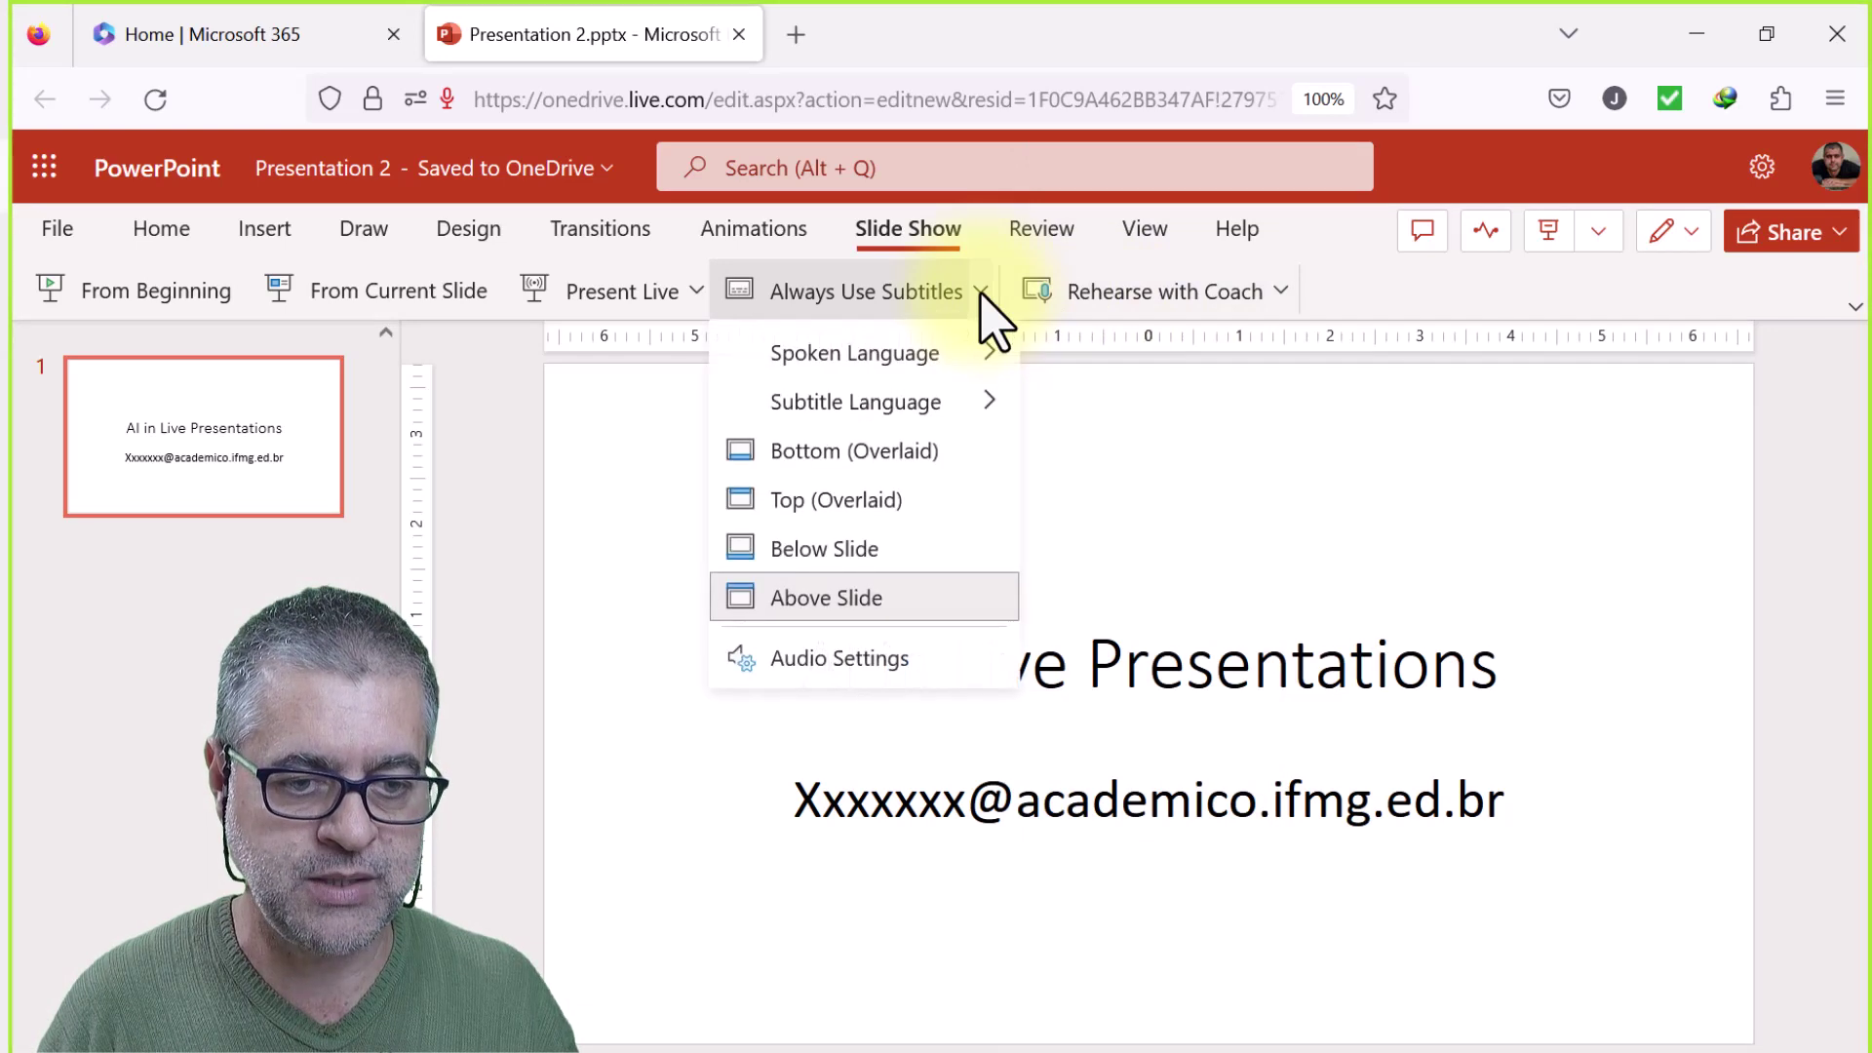
Step: Choose Above Slide for the web subtitles and start the show From Beginning
left_click(840, 611)
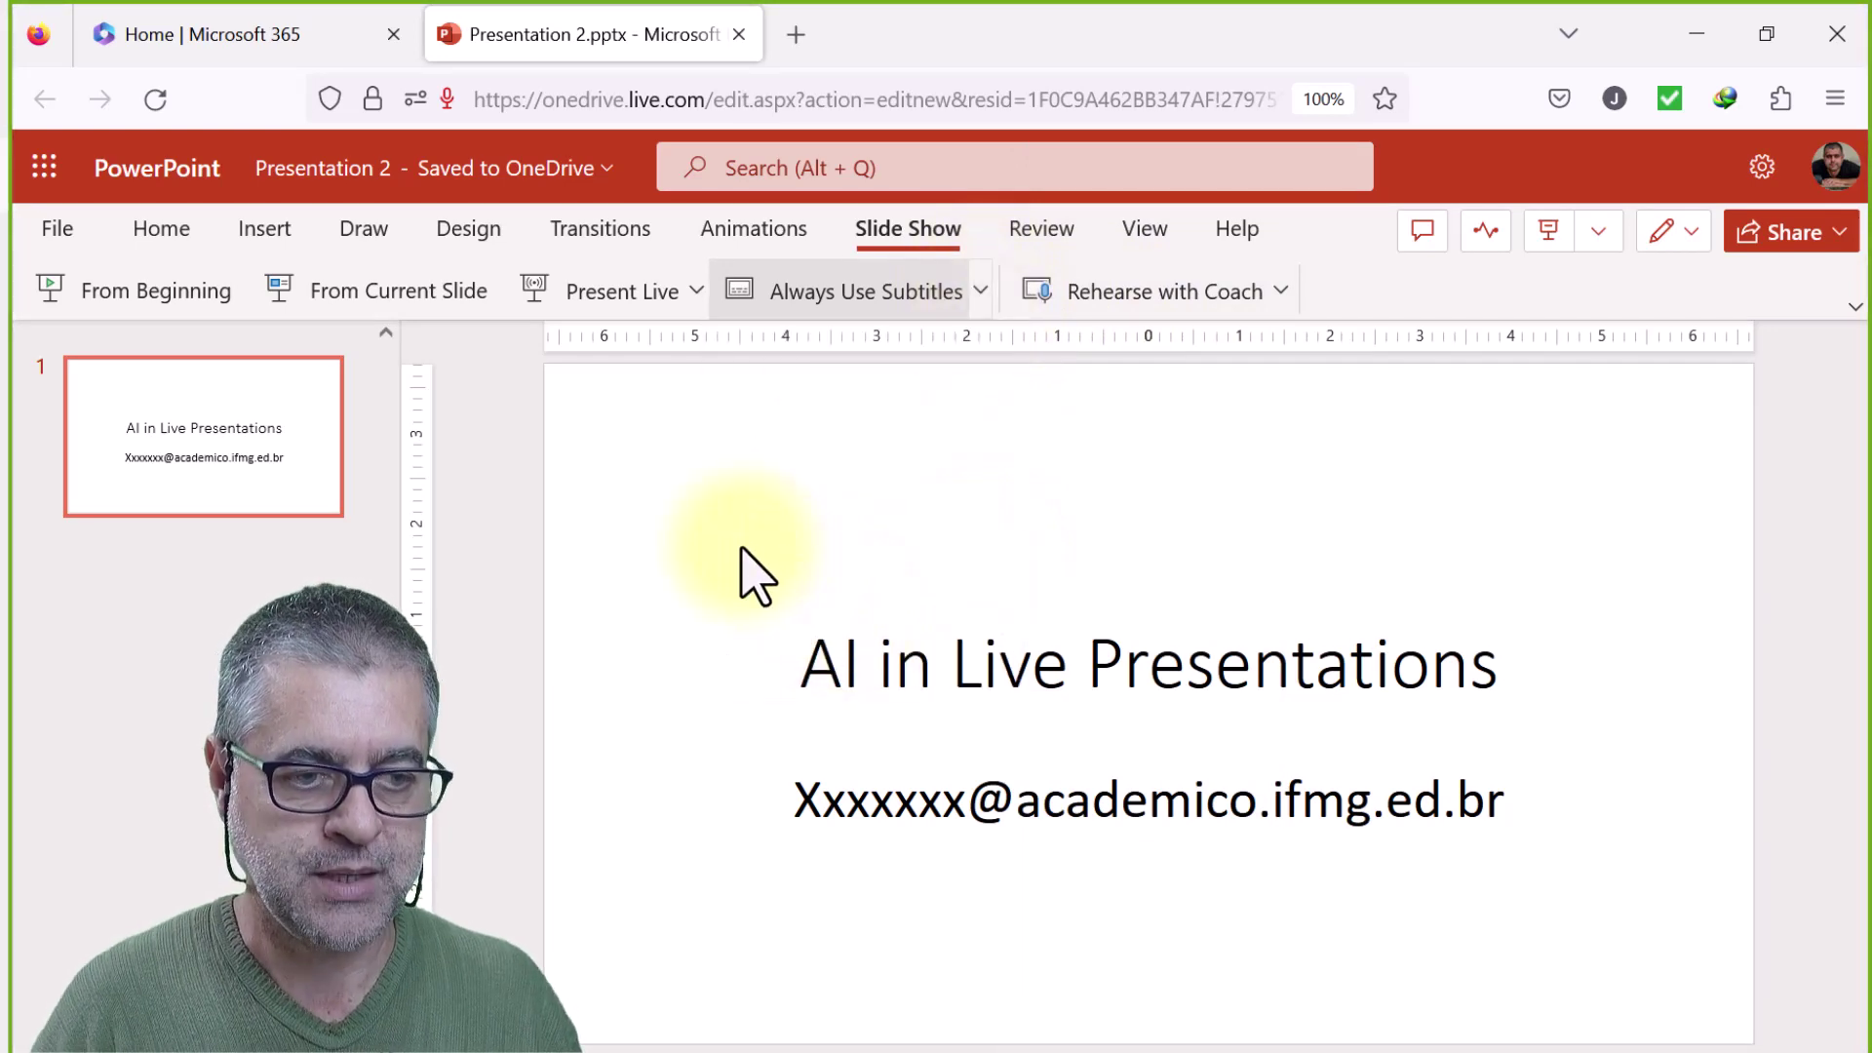
left_click(119, 310)
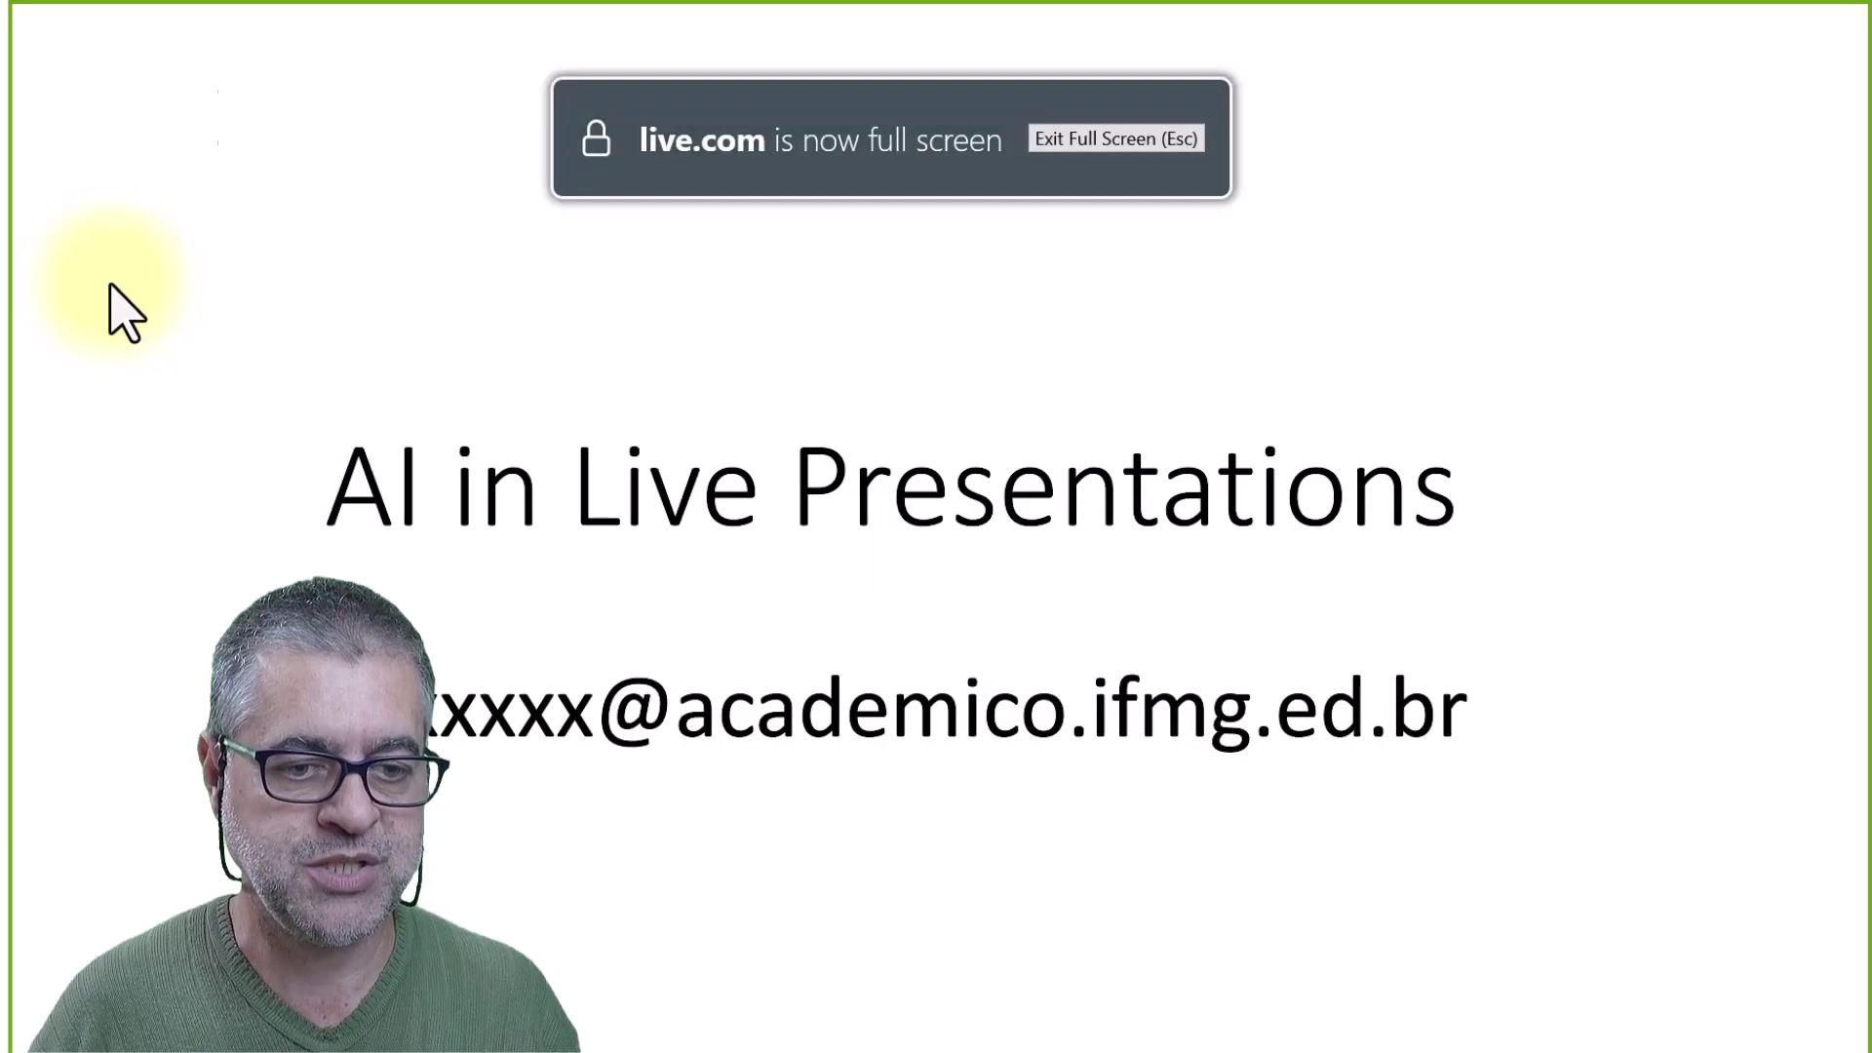